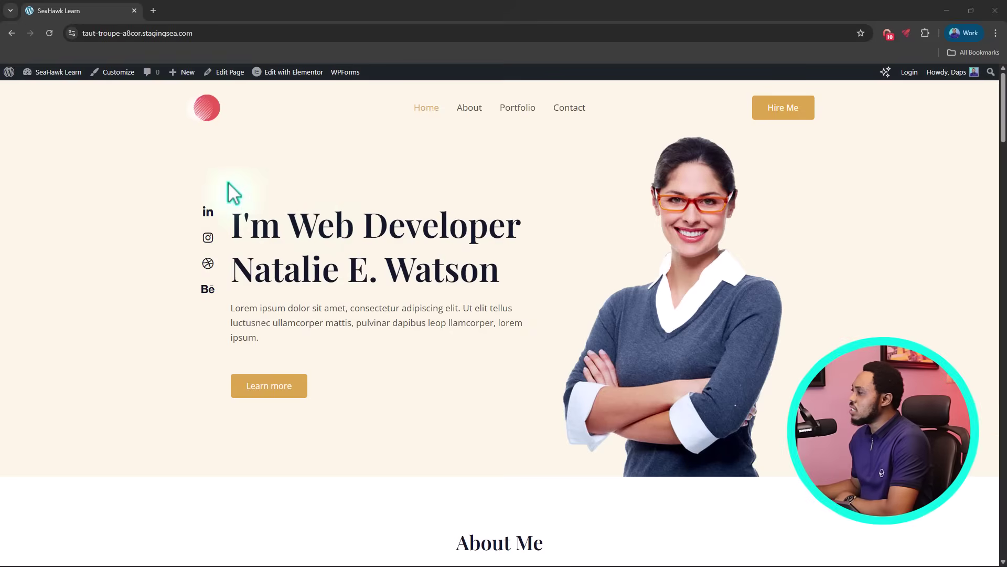
Step: Examine the site's home page from its header through the content sections down to the footer
scroll(430, 189, down, 10)
scroll(431, 192, up, 12)
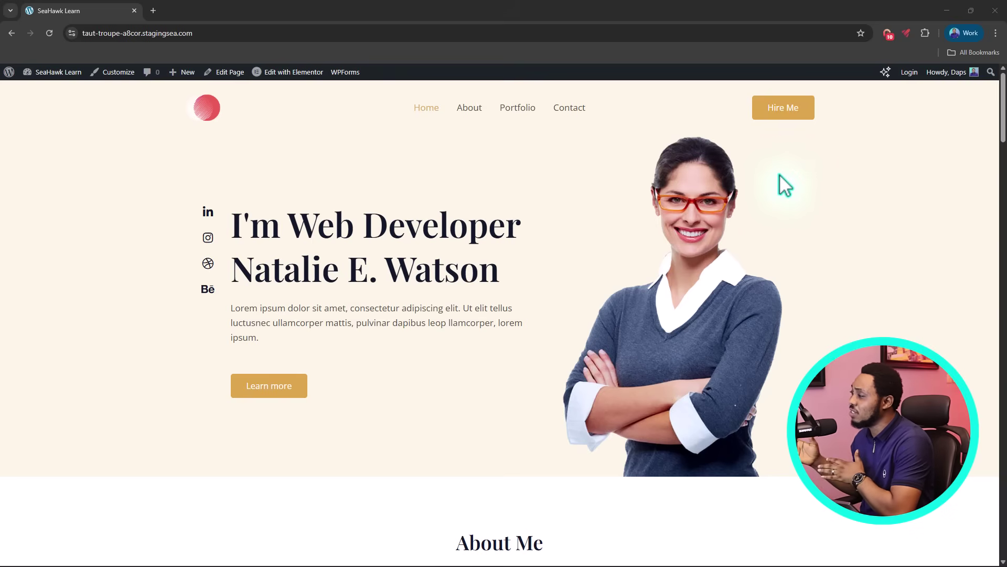
scroll(785, 184, down, 20)
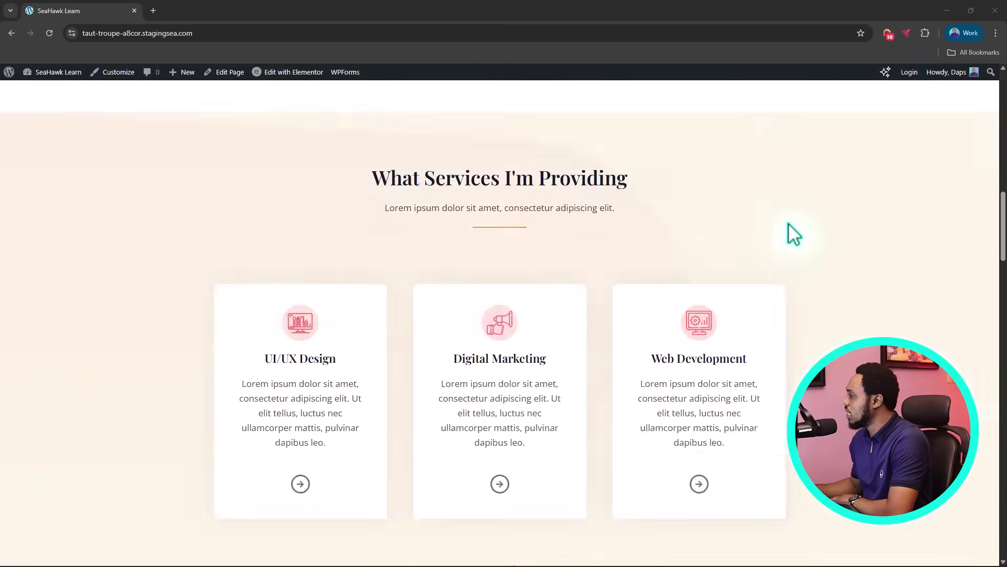
scroll(789, 238, down, 15)
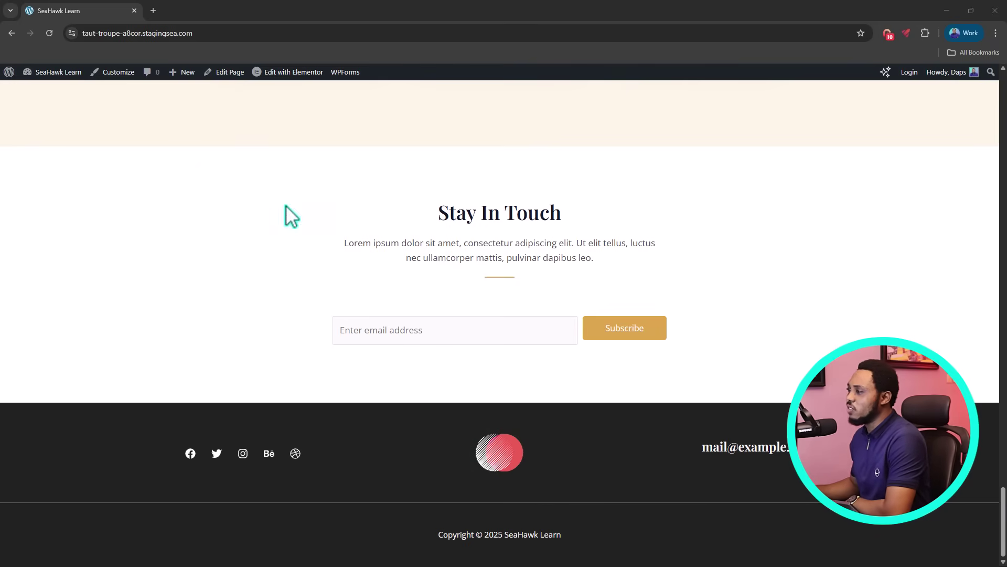
Step: Search the plugin directory for elementskit, then install and activate ElementsKit Elementor Addons and Templates
mouse_move(35, 73)
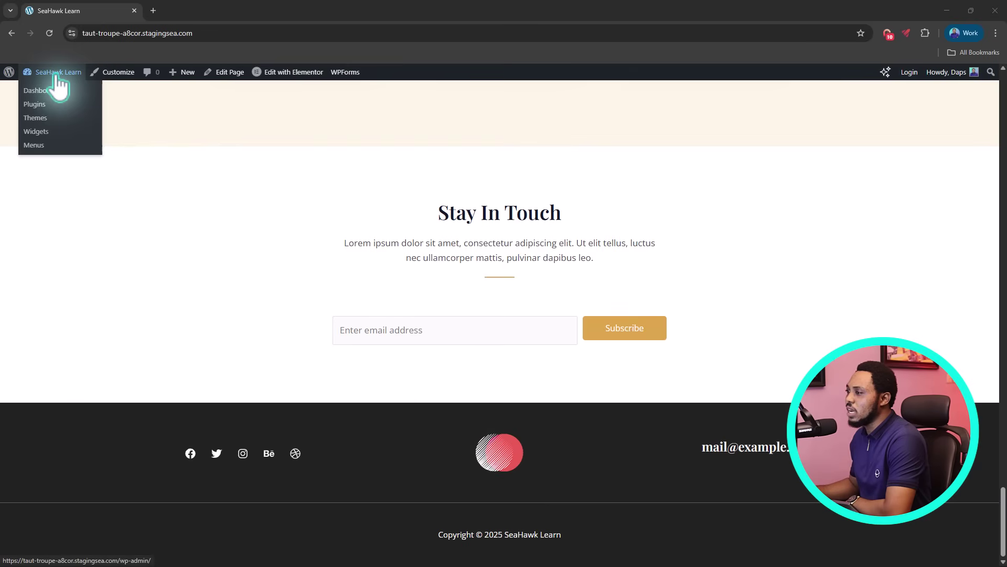
click(33, 105)
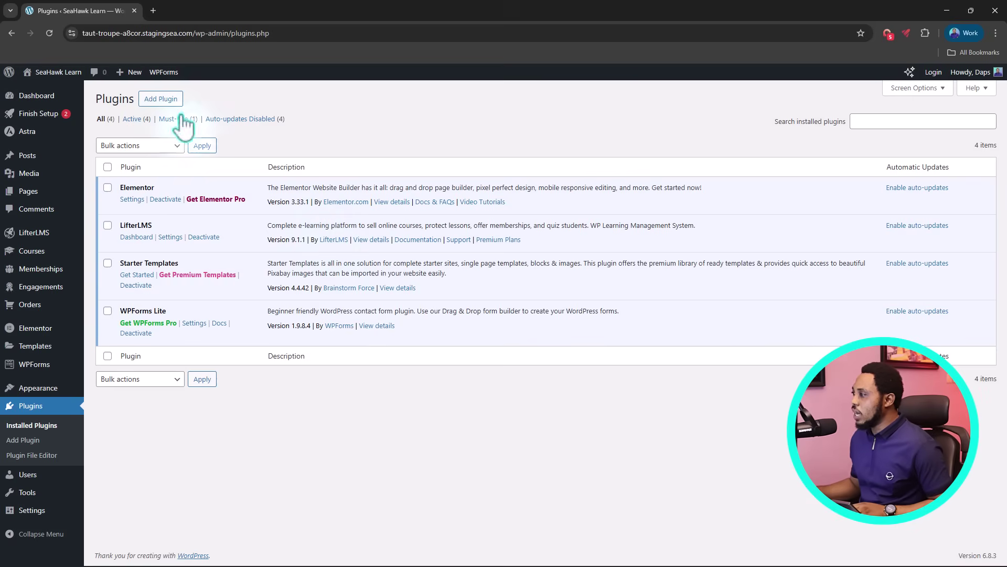
click(163, 100)
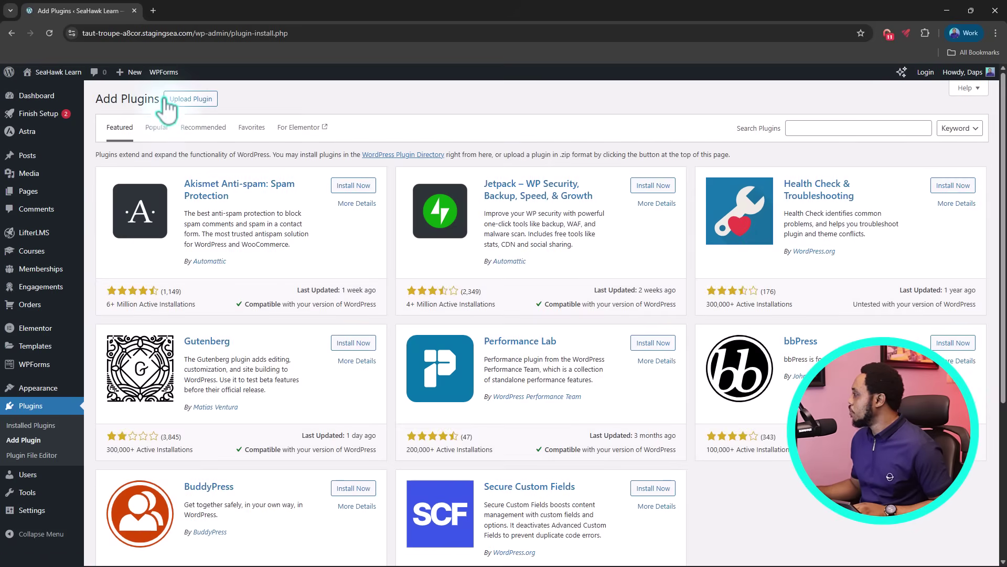
click(798, 128)
text(elementskit)
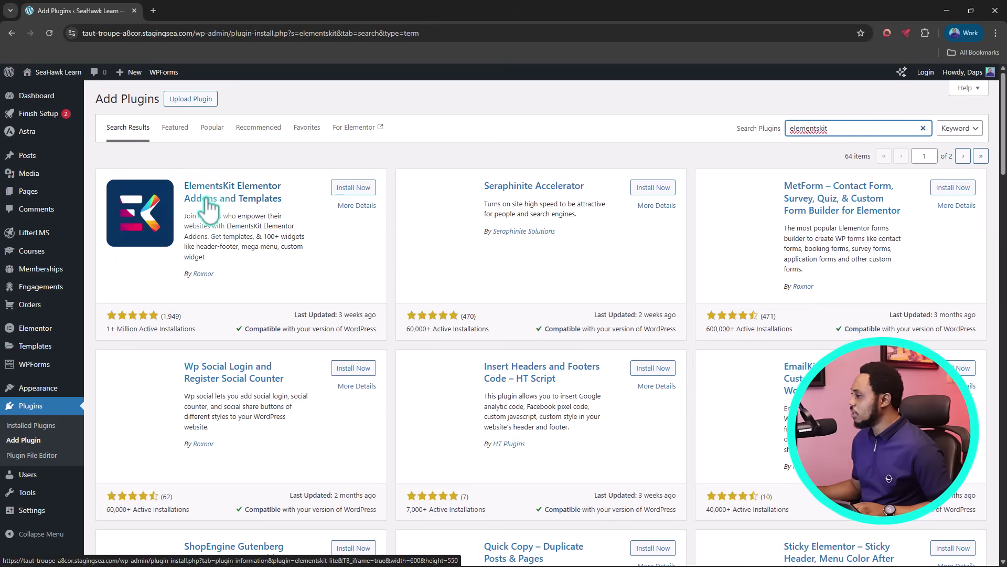
click(353, 188)
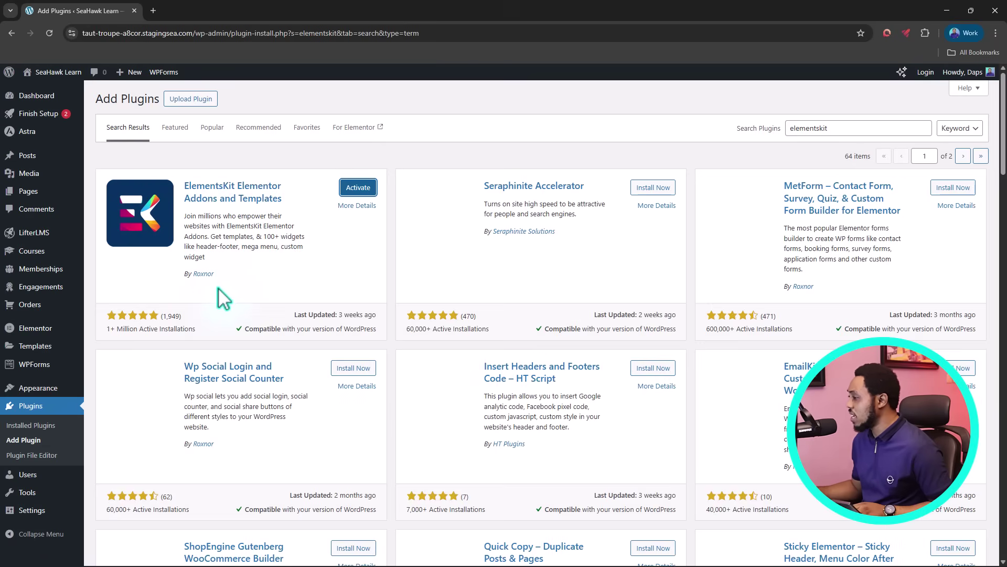
click(358, 189)
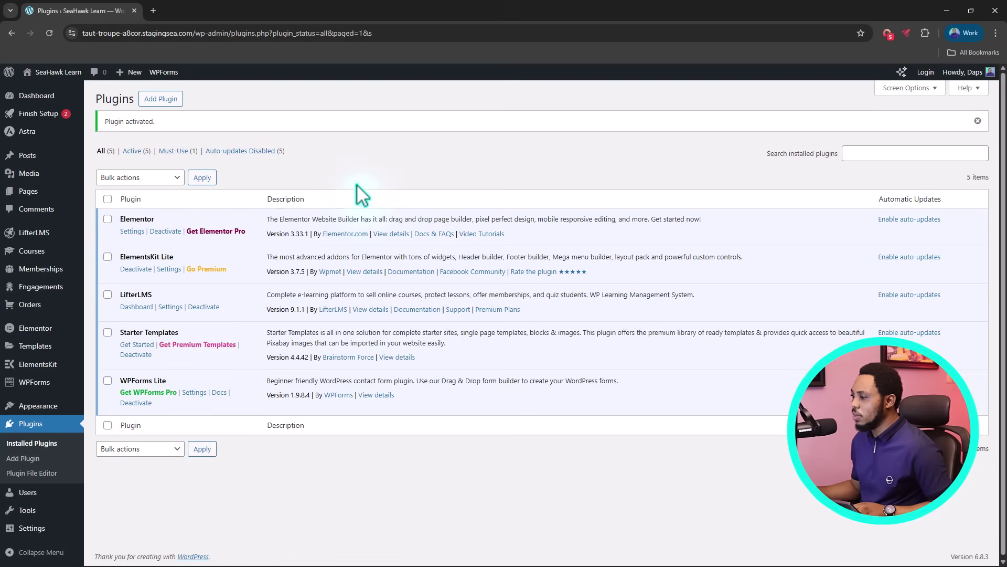
Step: Open the ElementsKit setup wizard, review its modules and widgets, and accept the Basic (Recommended) configuration
mouse_move(51, 367)
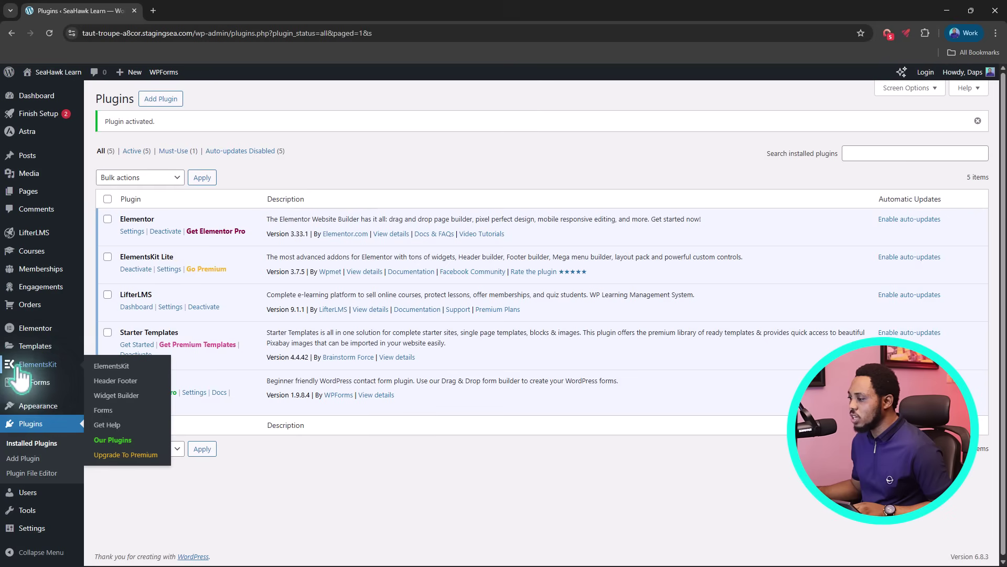
click(104, 382)
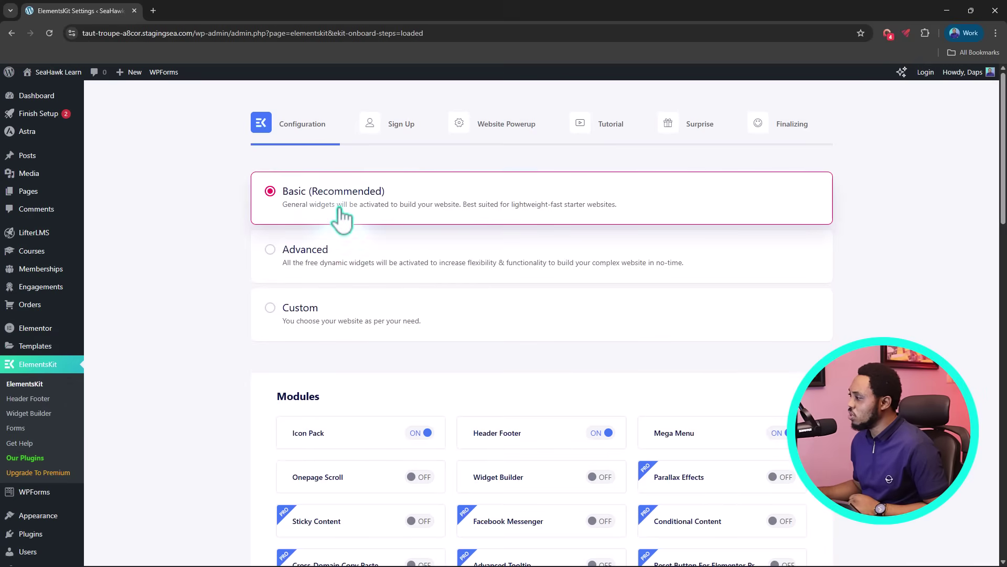
scroll(205, 278, down, 10)
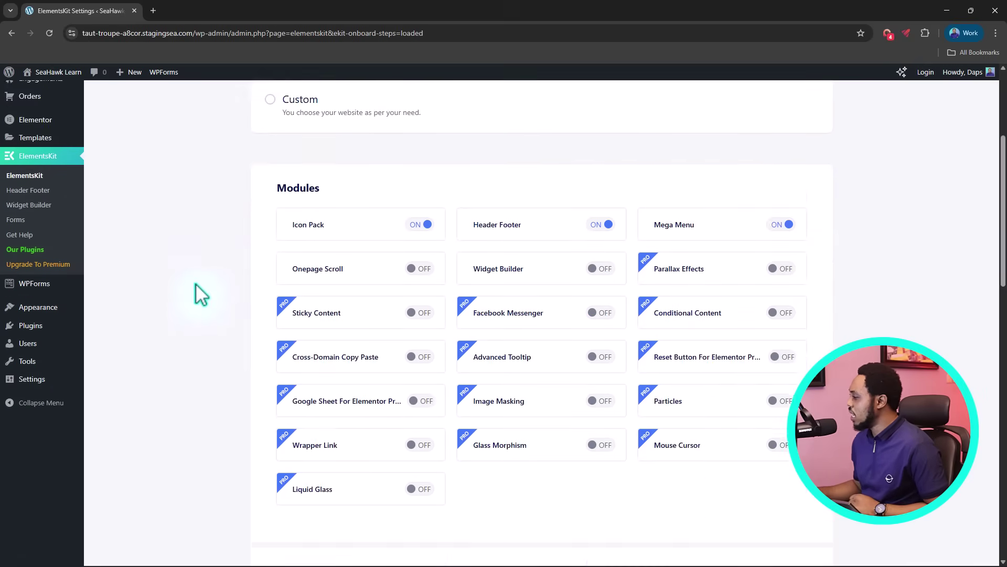
scroll(201, 295, down, 10)
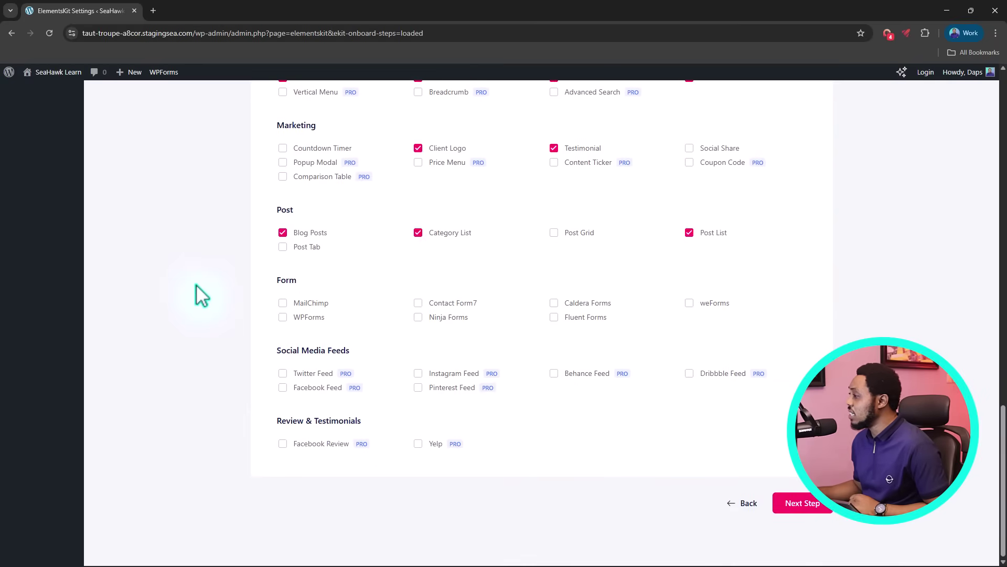
scroll(204, 284, up, 3)
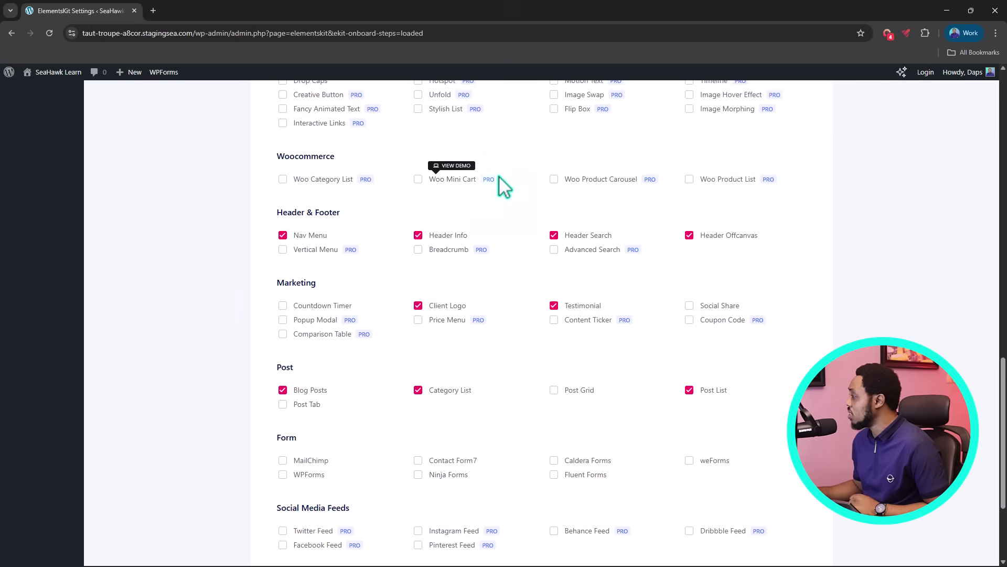
scroll(744, 161, up, 1)
scroll(749, 170, up, 4)
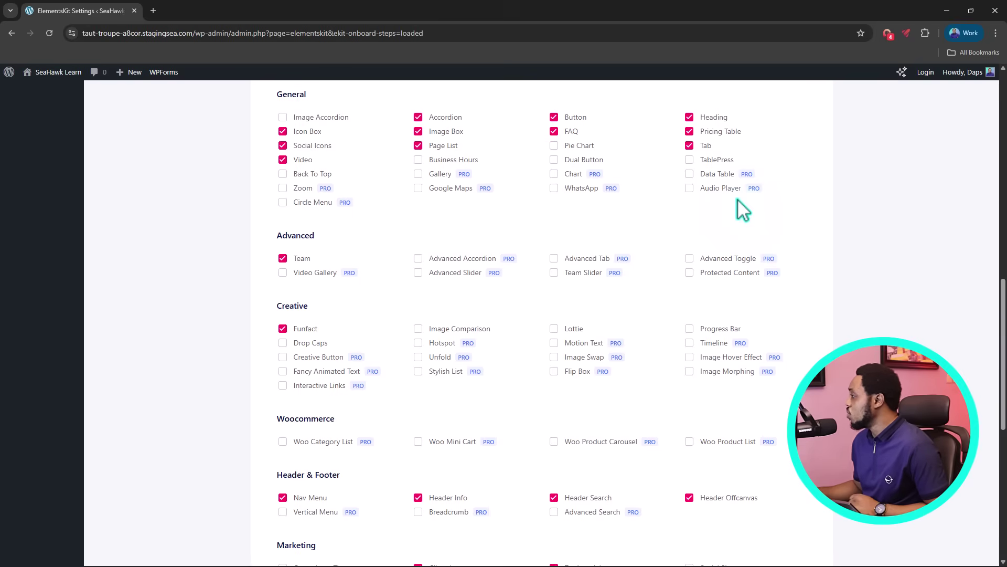
scroll(753, 217, down, 8)
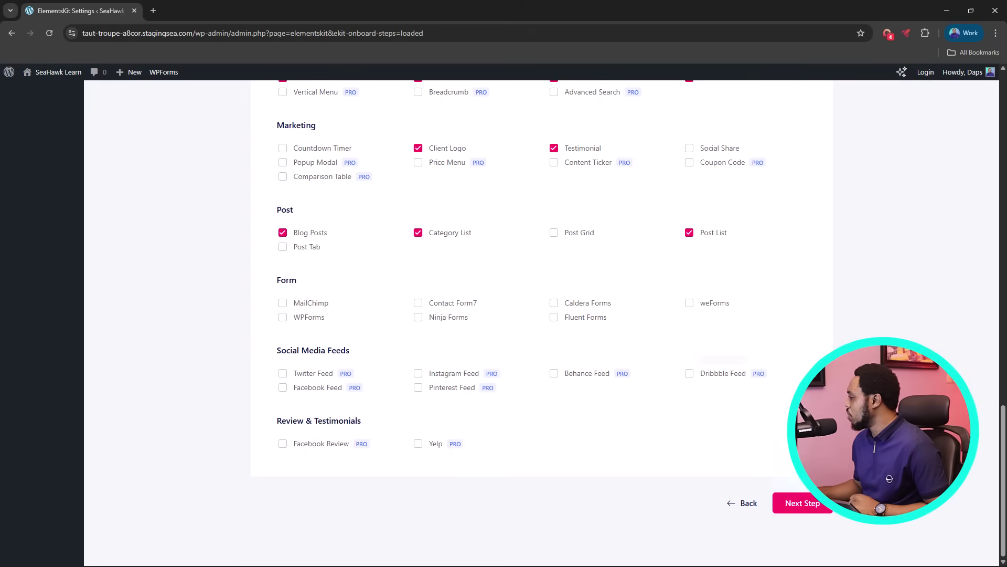
click(806, 505)
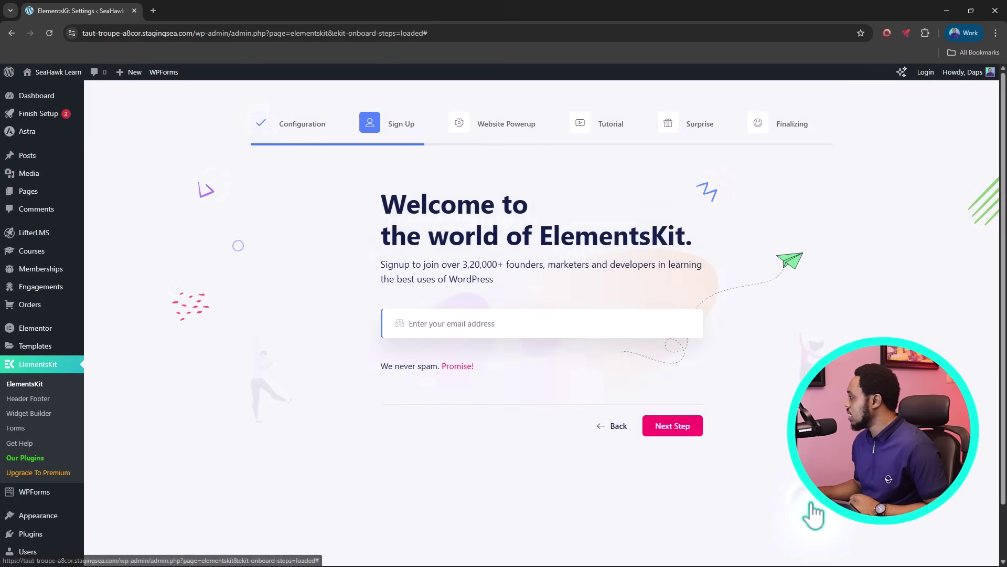
Step: Complete the ElementsKit setup without entering a sign-up email, enabling extra plugins or upgrading to PRO, and go to the dashboard
click(683, 429)
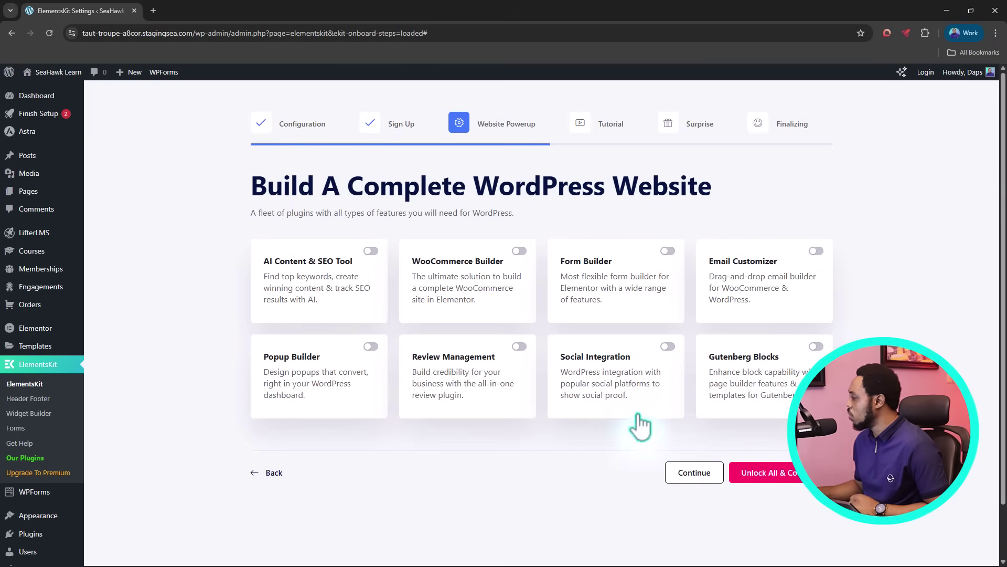
click(692, 472)
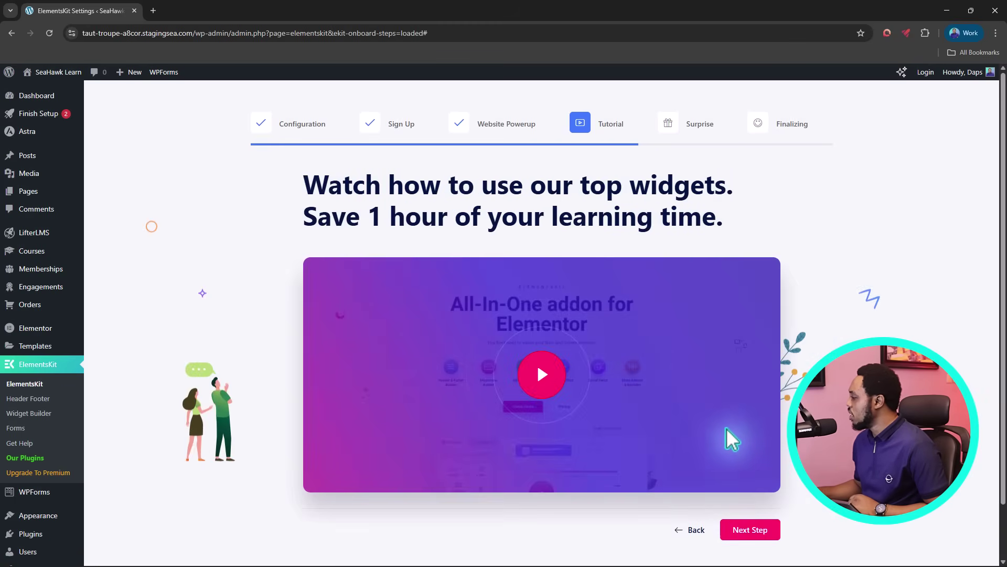
click(750, 530)
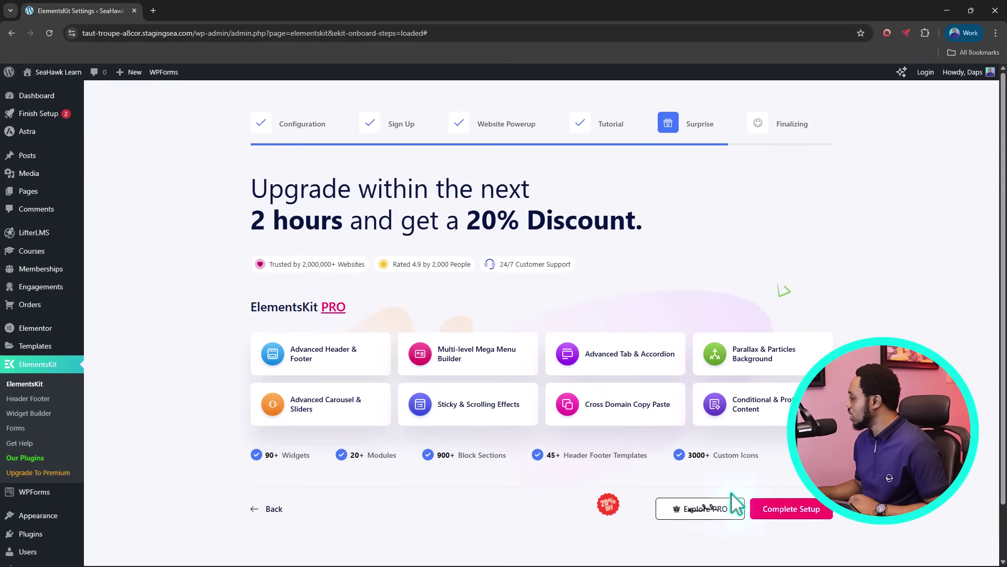
click(792, 509)
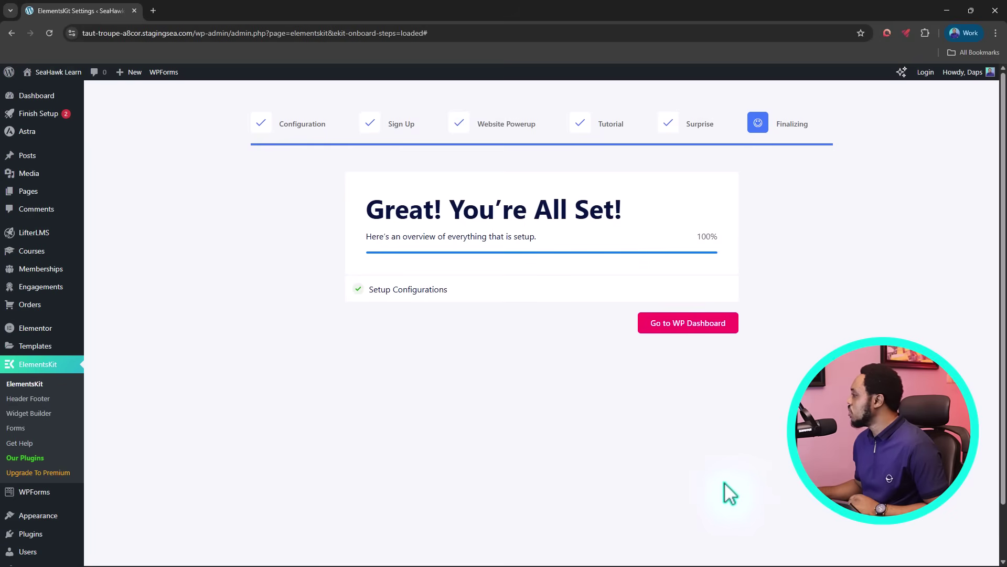
click(677, 328)
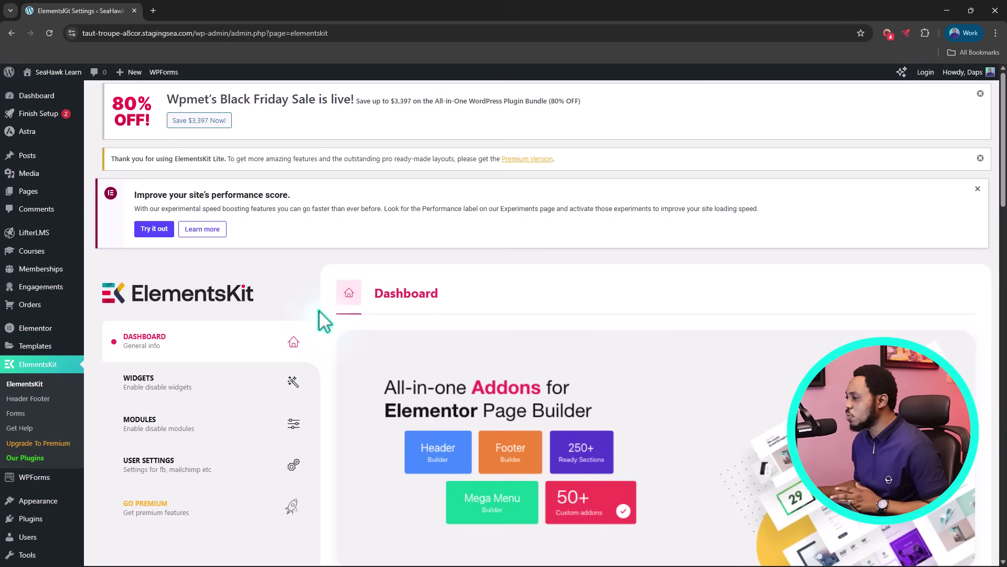
Step: Start a new ElementsKit Header Footer template and title it Header
click(36, 400)
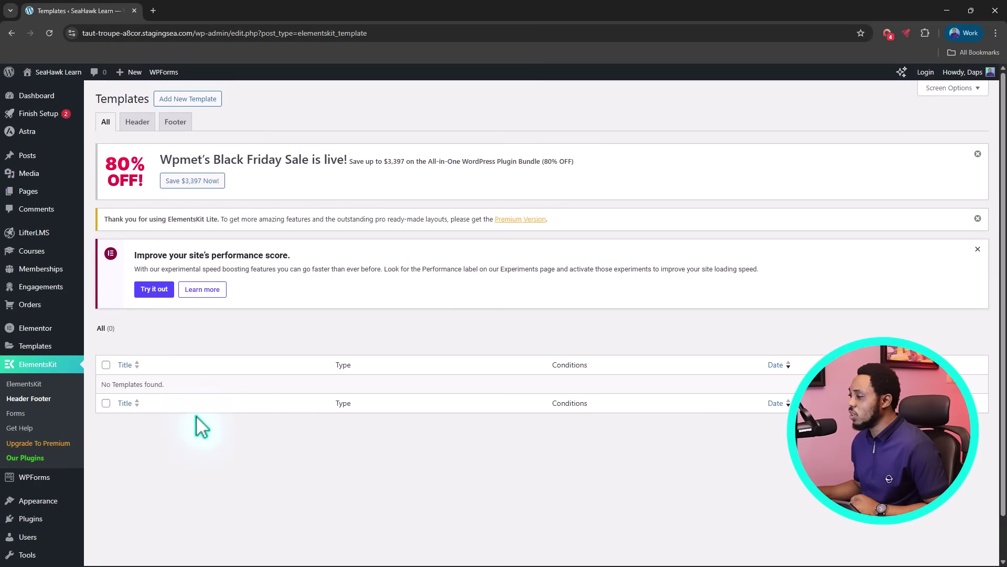
click(190, 105)
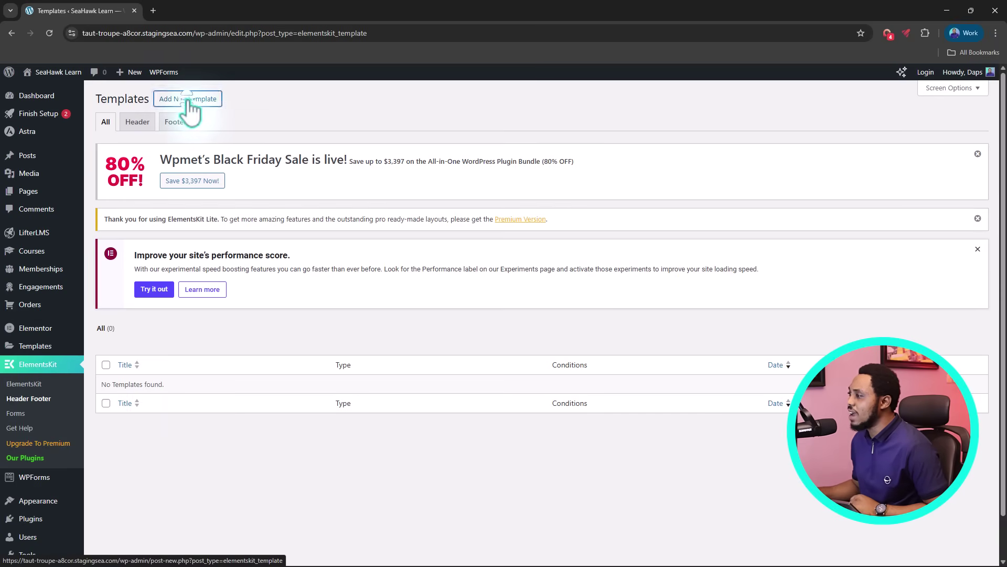
click(466, 229)
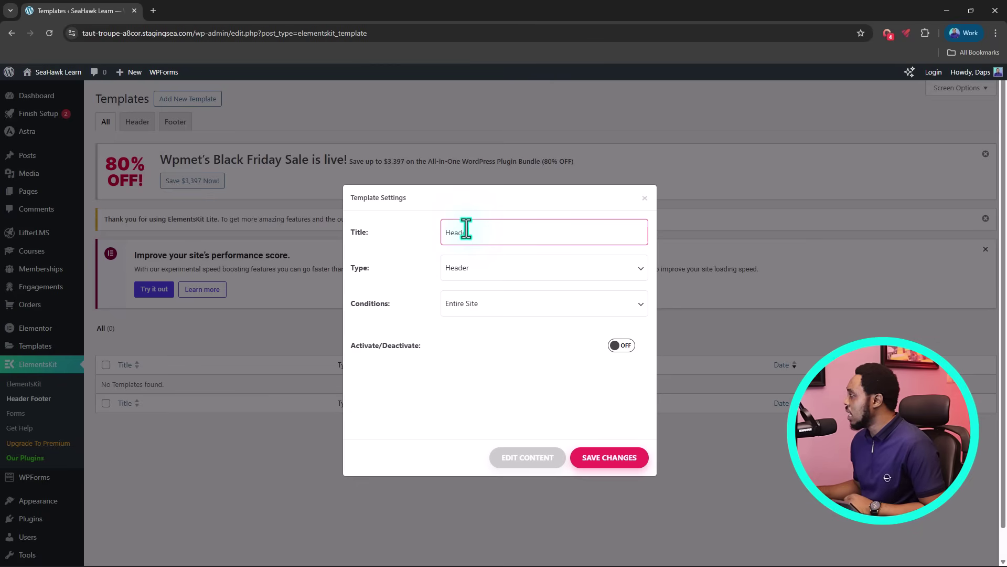
text(Header)
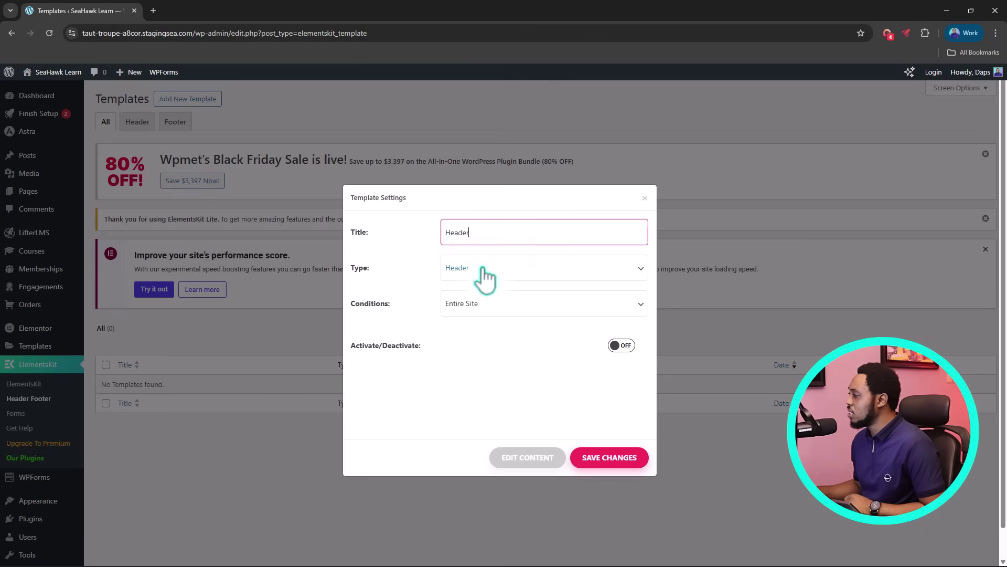
Step: Keep the template type as Header and the condition as Entire Site, activate the template and save it
click(482, 270)
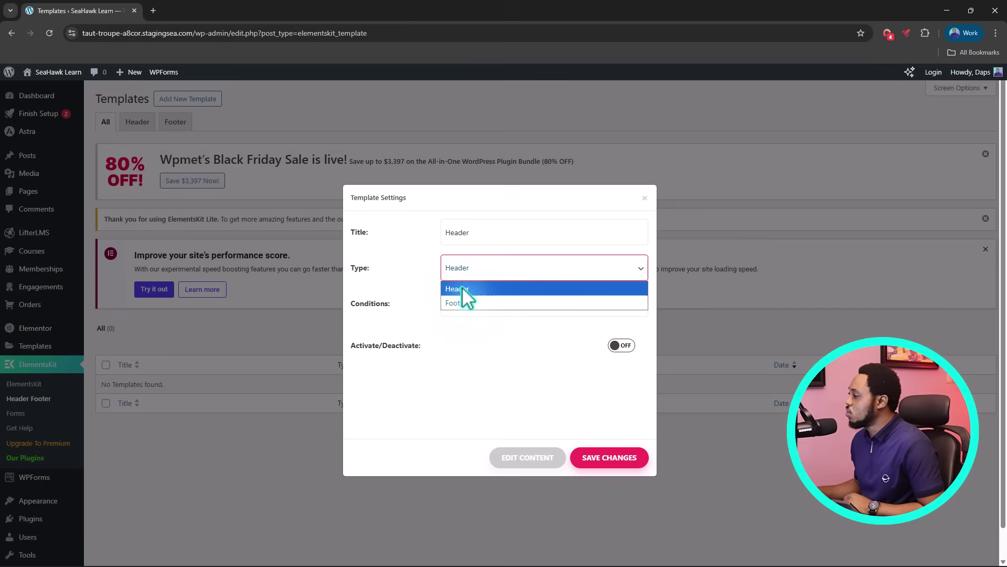
click(417, 276)
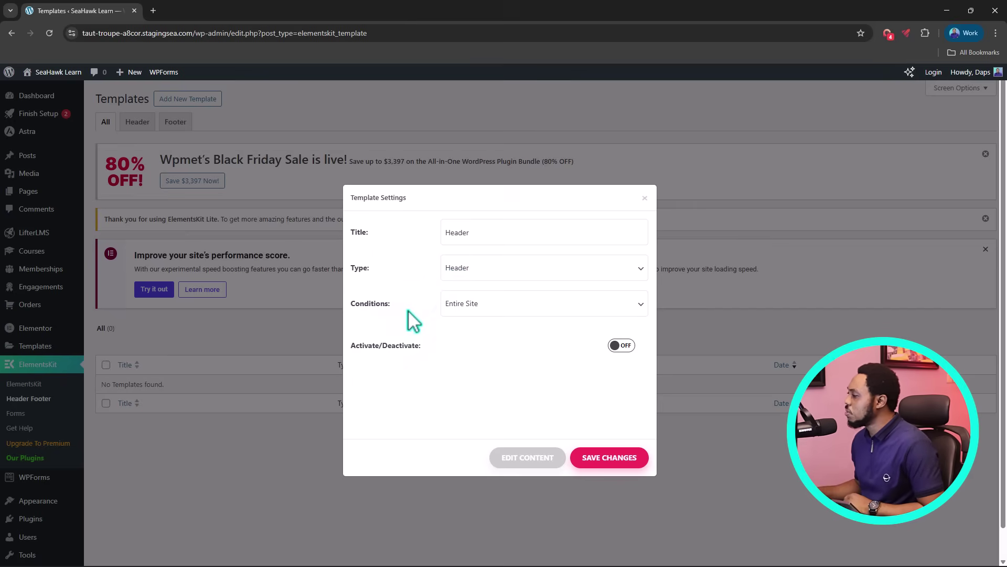
click(499, 304)
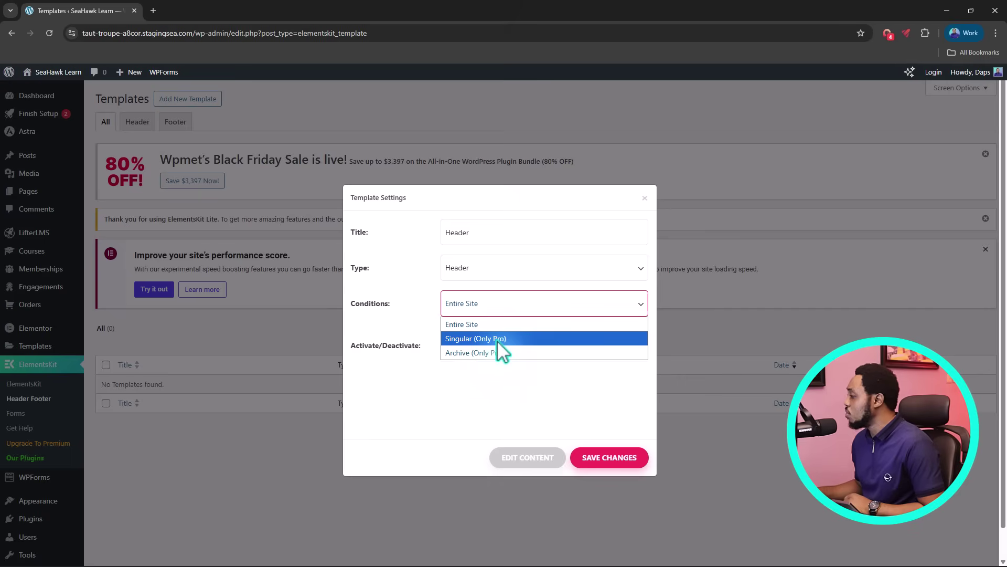
click(486, 325)
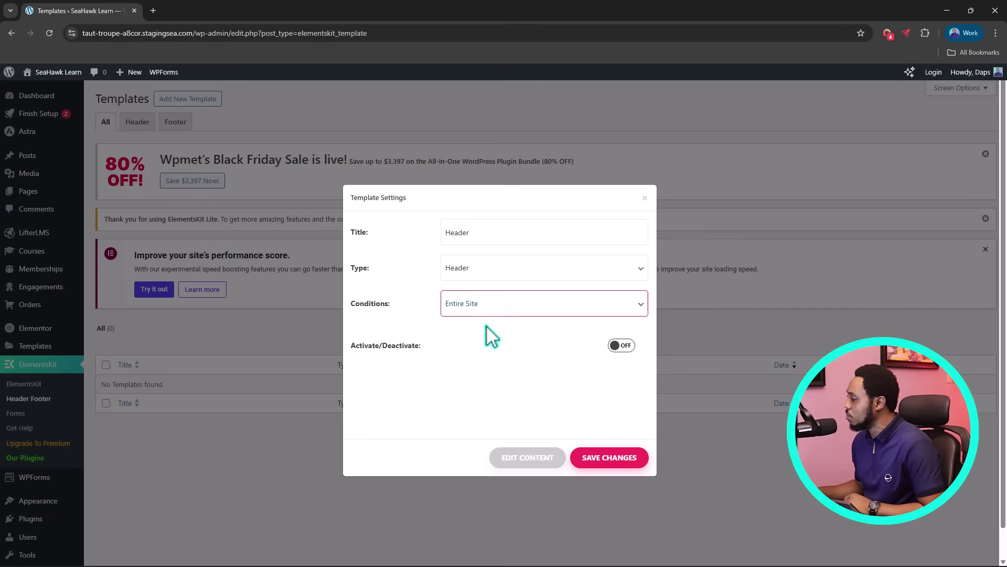
click(623, 344)
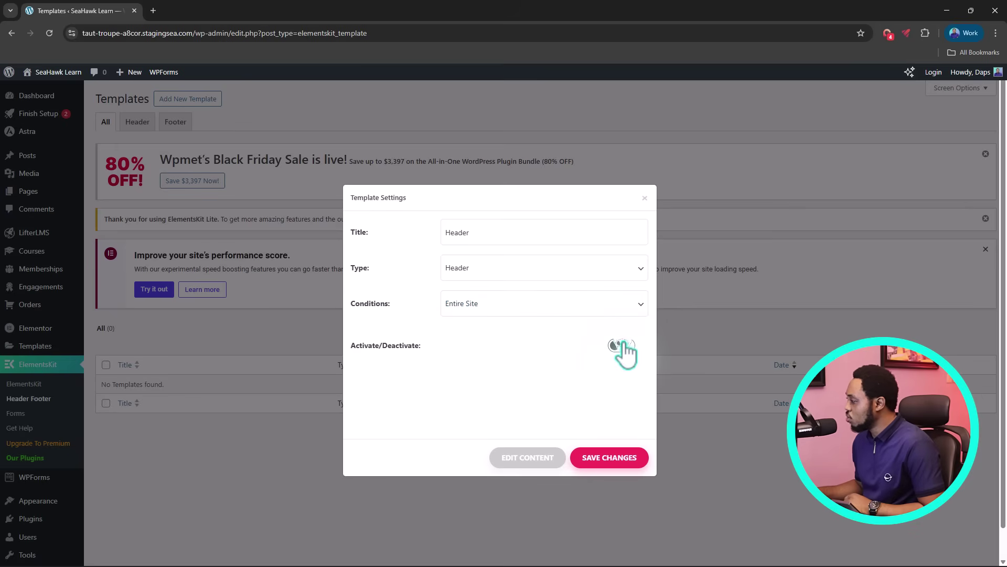
click(610, 459)
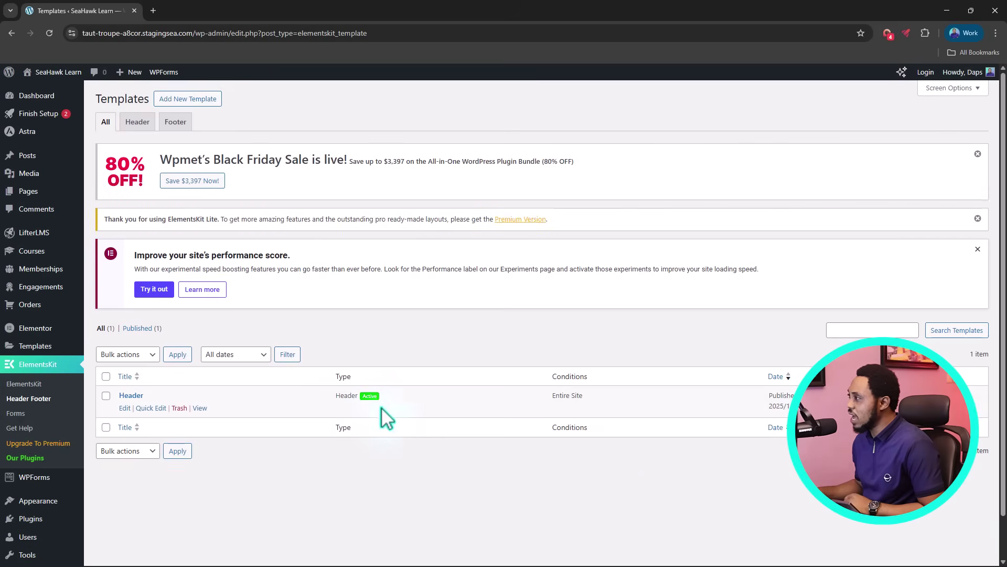
Step: Open the live site in a new browser tab and check the home page's header area
mouse_move(52, 72)
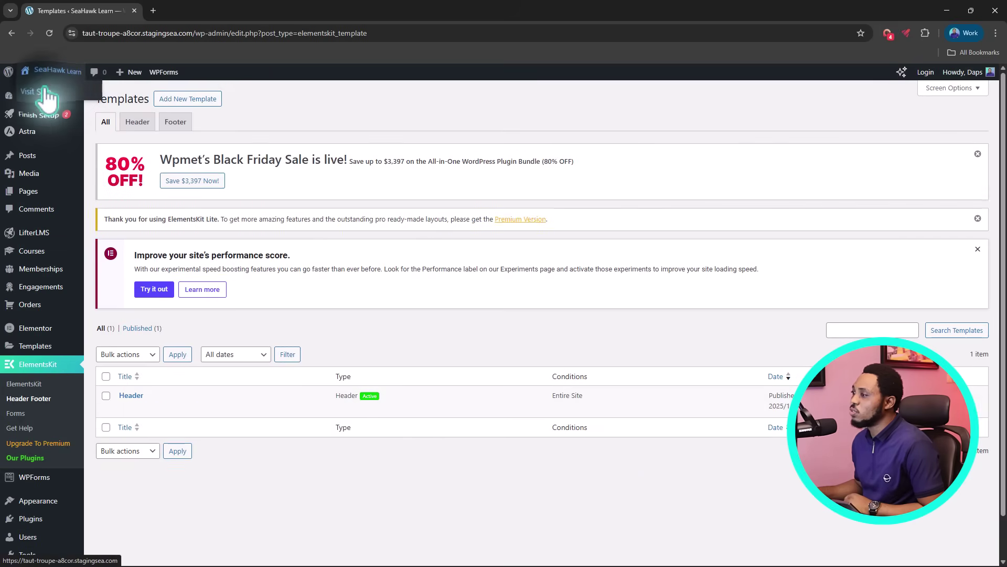
right_click(42, 90)
click(71, 95)
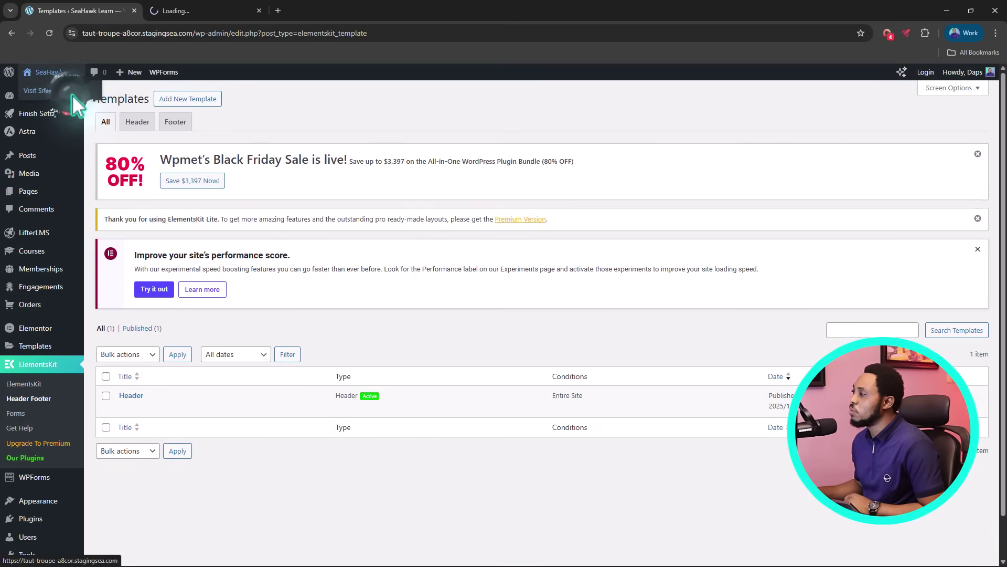
click(184, 10)
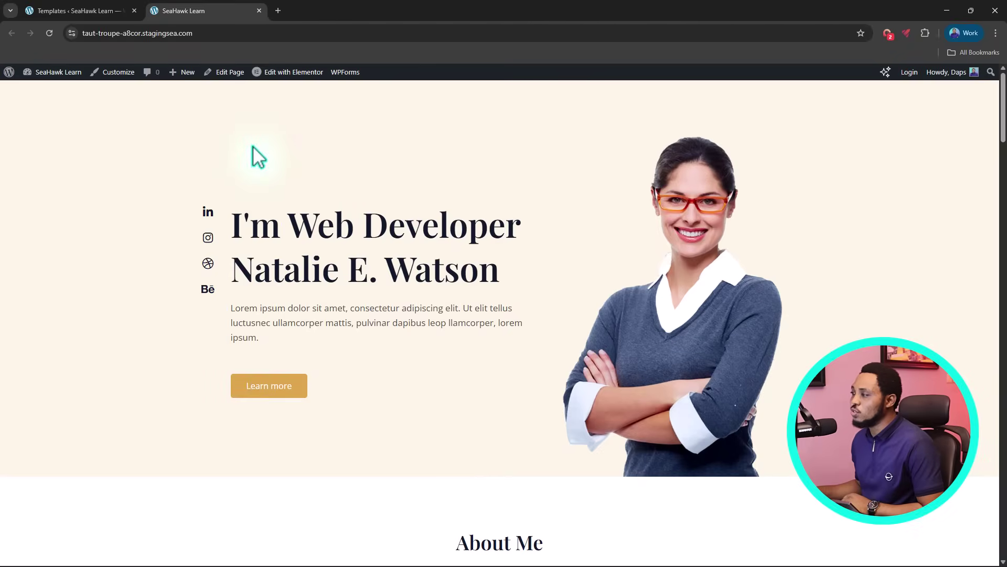
Step: Return to the ElementsKit templates list and open the Header template's content in the Elementor editor
click(88, 12)
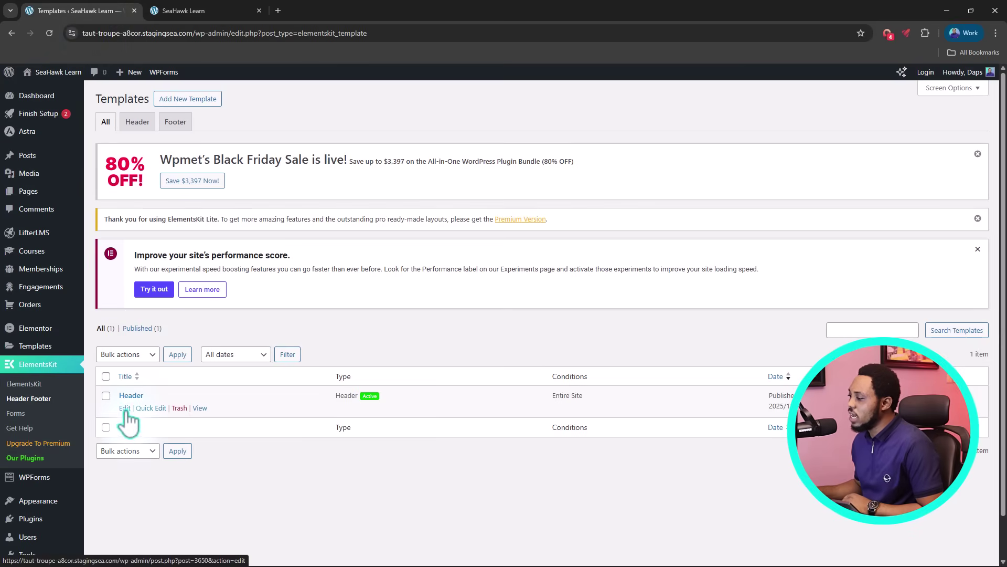
click(126, 409)
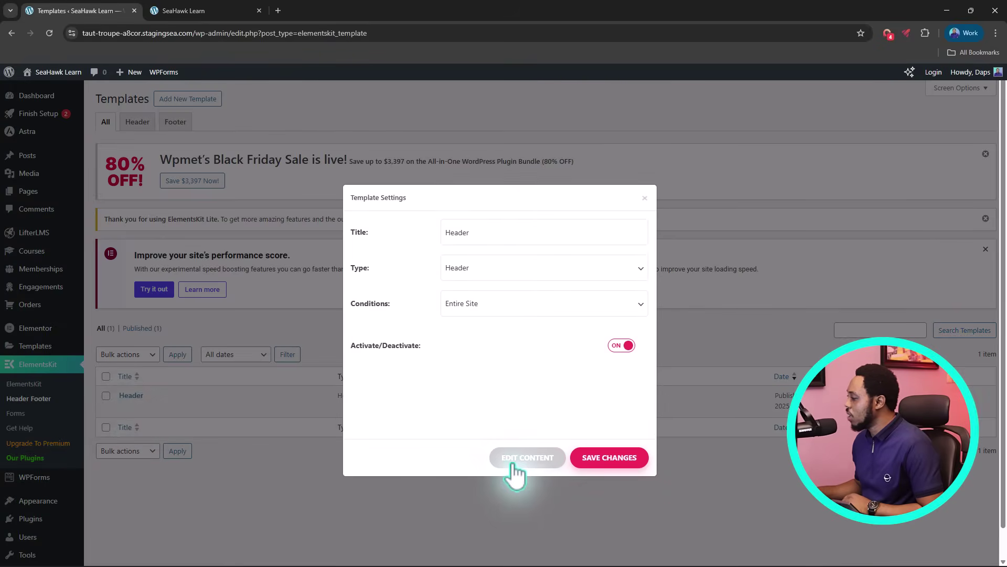
click(522, 458)
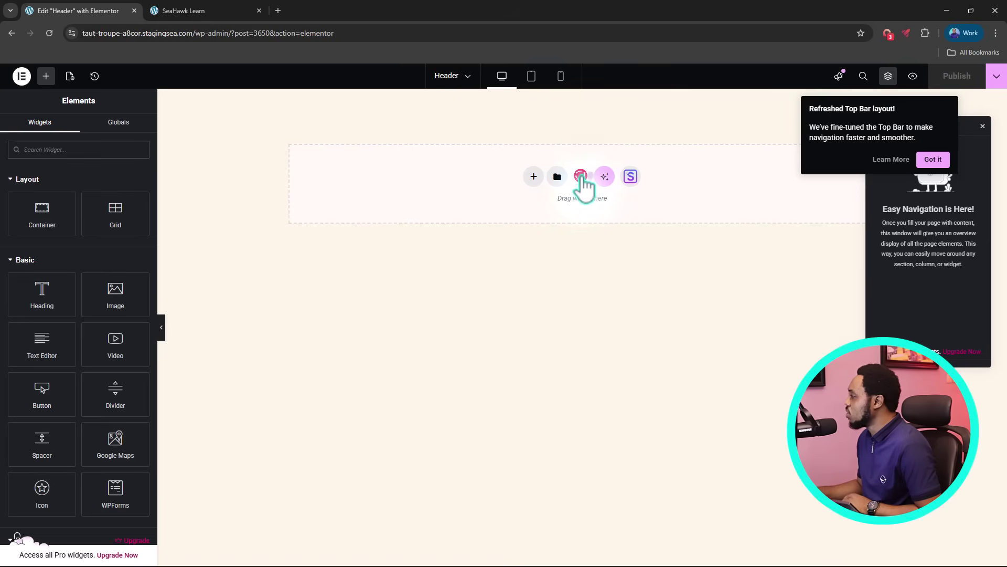
Step: Open the ElementsKit template library from the empty canvas and browse its templates and ready-made sections
click(580, 178)
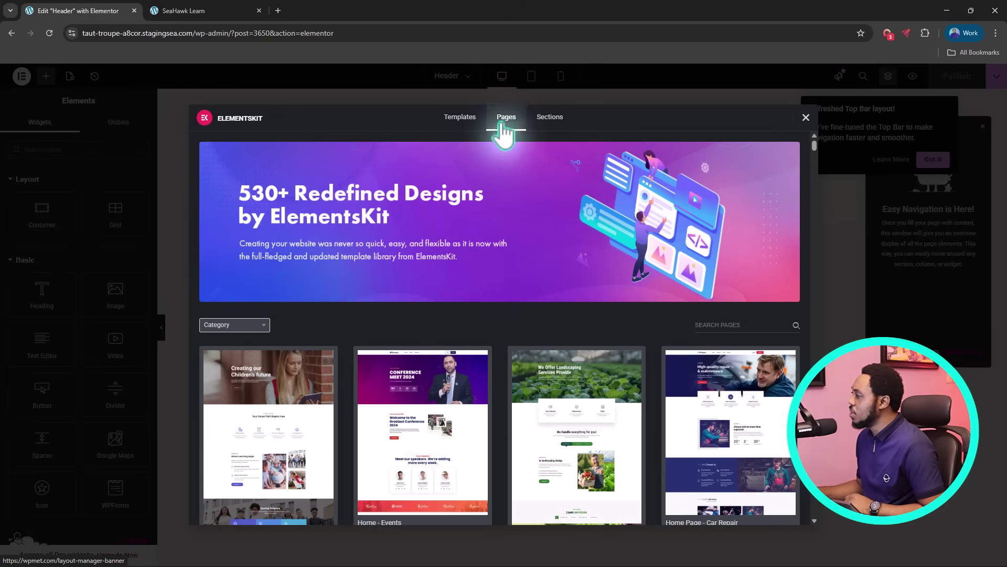
click(464, 119)
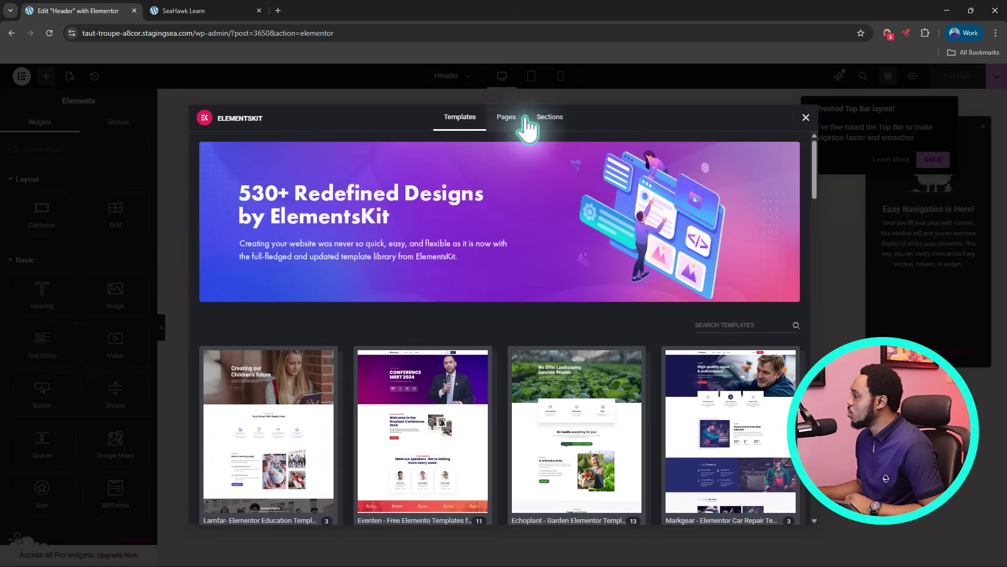
click(545, 119)
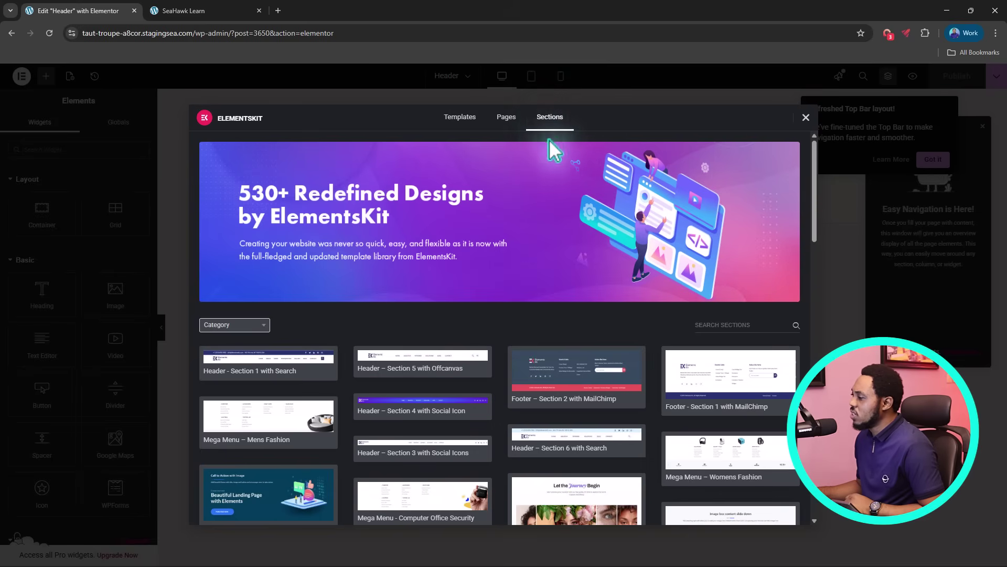
scroll(549, 140, down, 2)
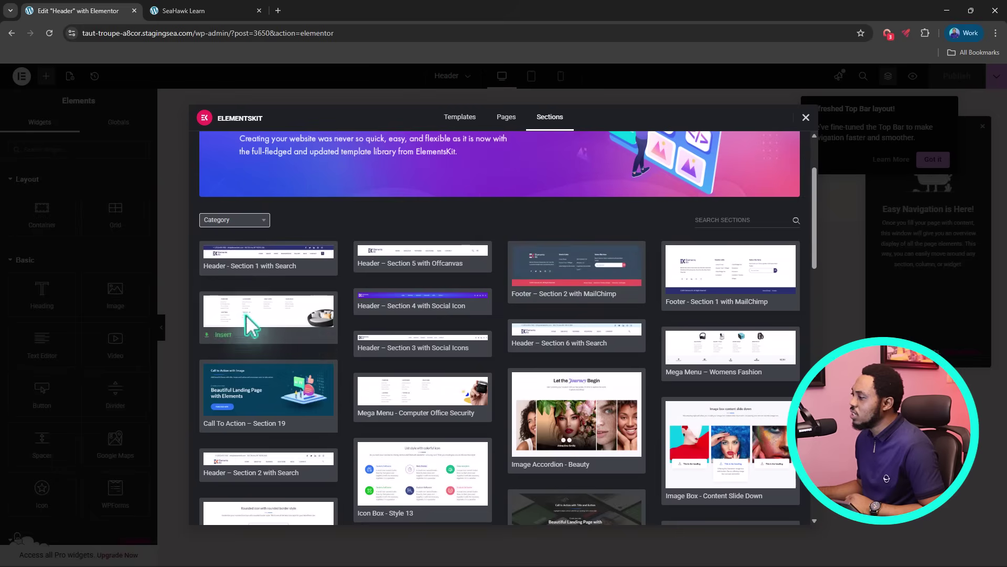
Step: Filter the ready-made sections by the Heading and Megamenu categories and look through the designs
click(238, 220)
click(216, 252)
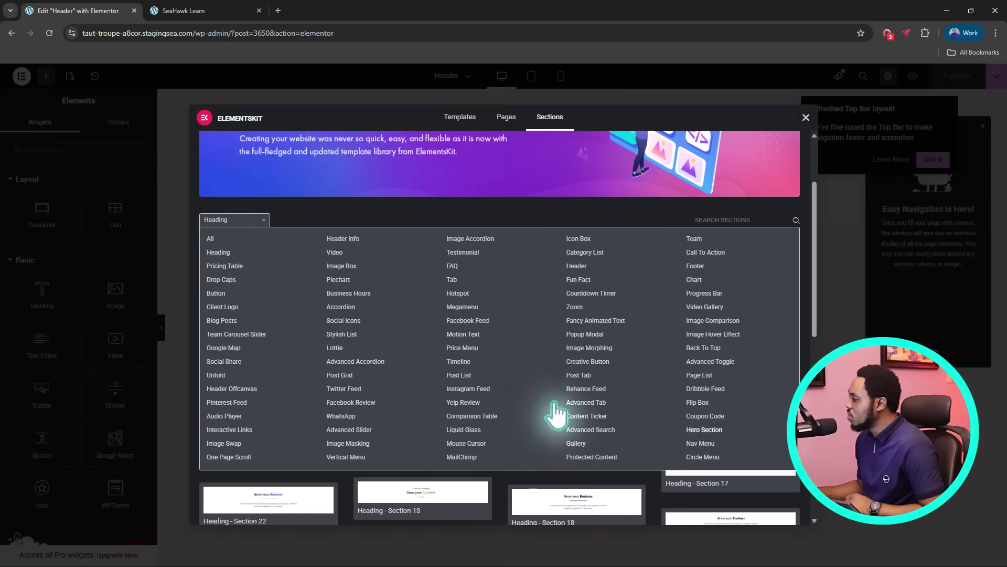
click(462, 308)
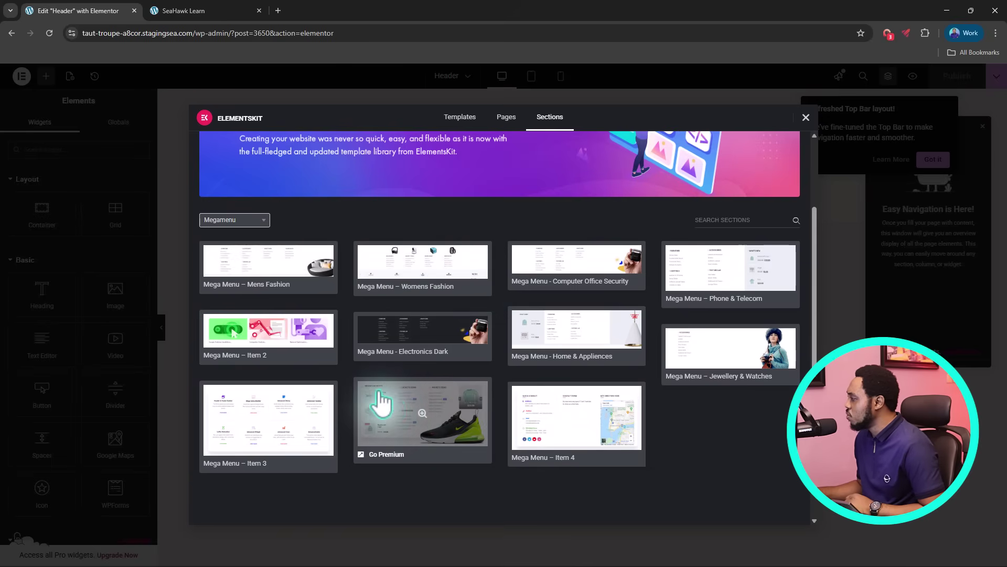
Step: Reset the section category to All and insert the Header - Section 1 with Search design into the template
click(252, 221)
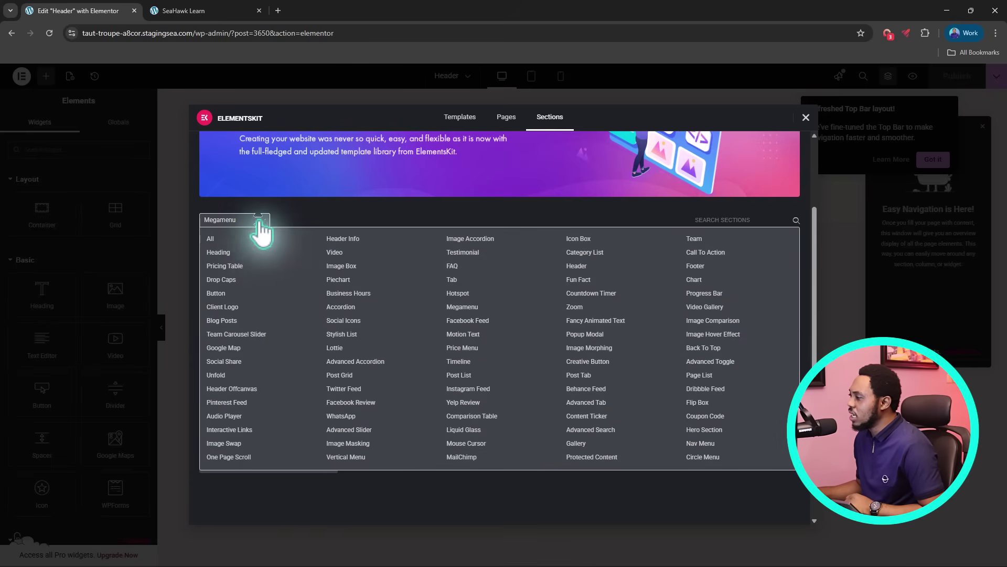
click(210, 240)
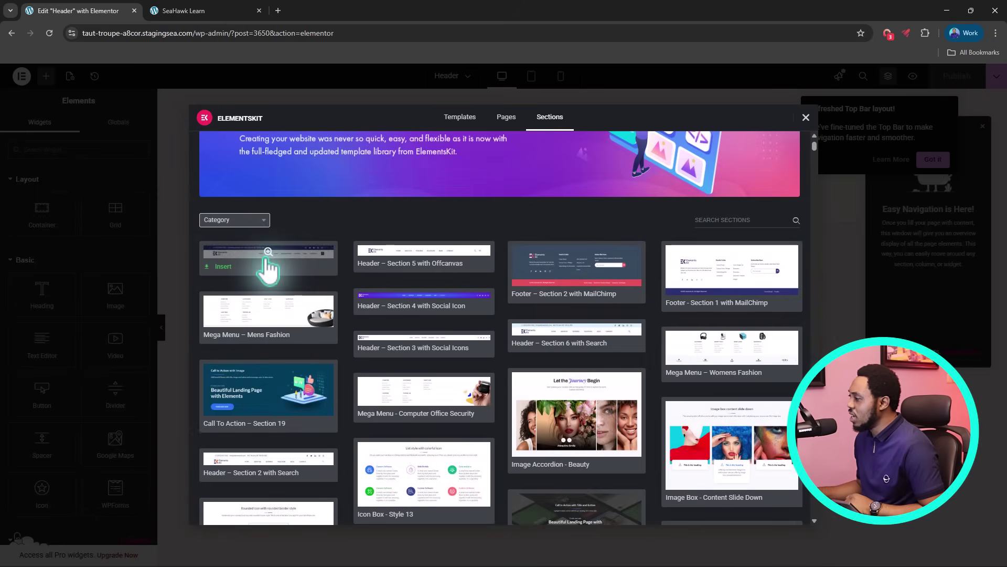
mouse_move(308, 261)
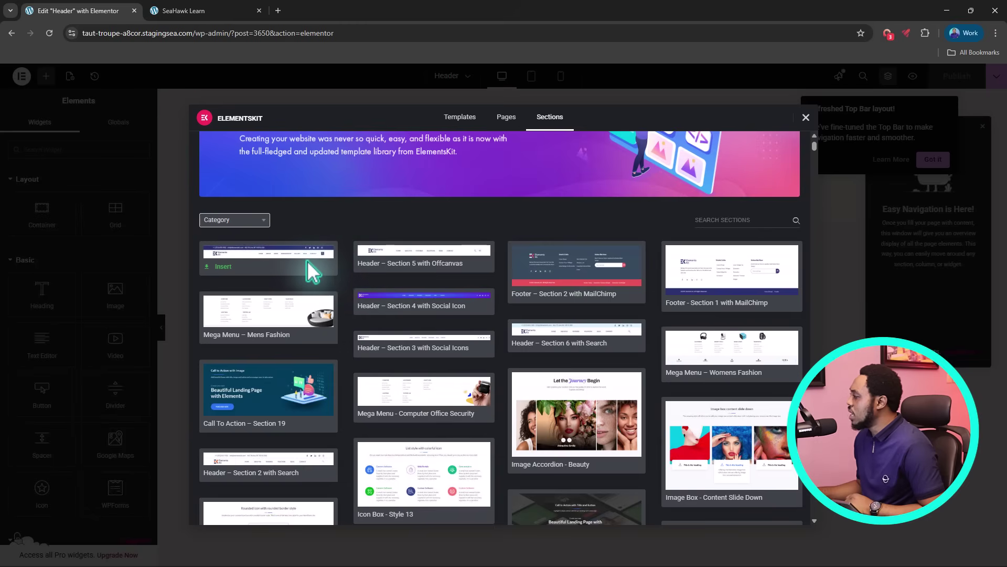
click(223, 268)
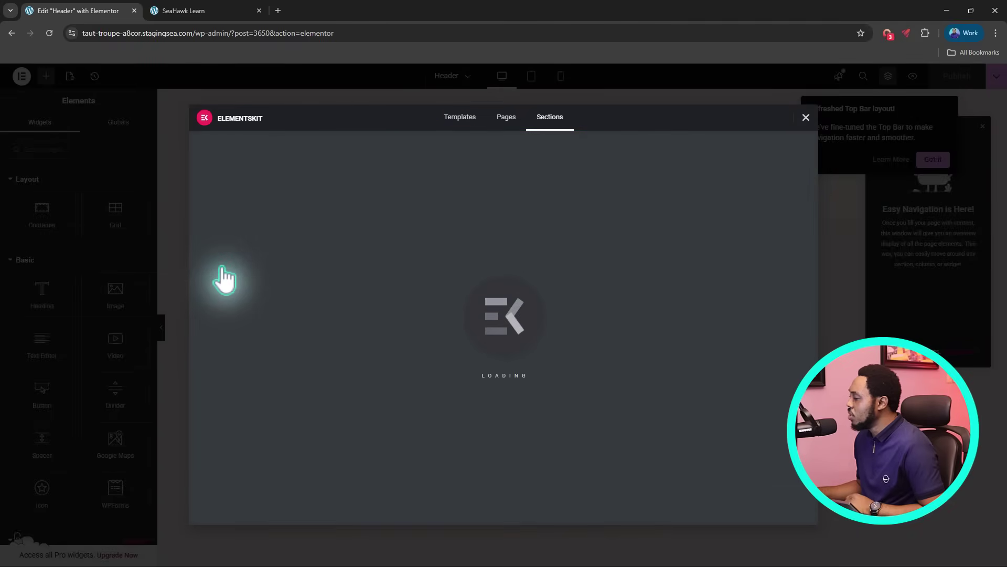
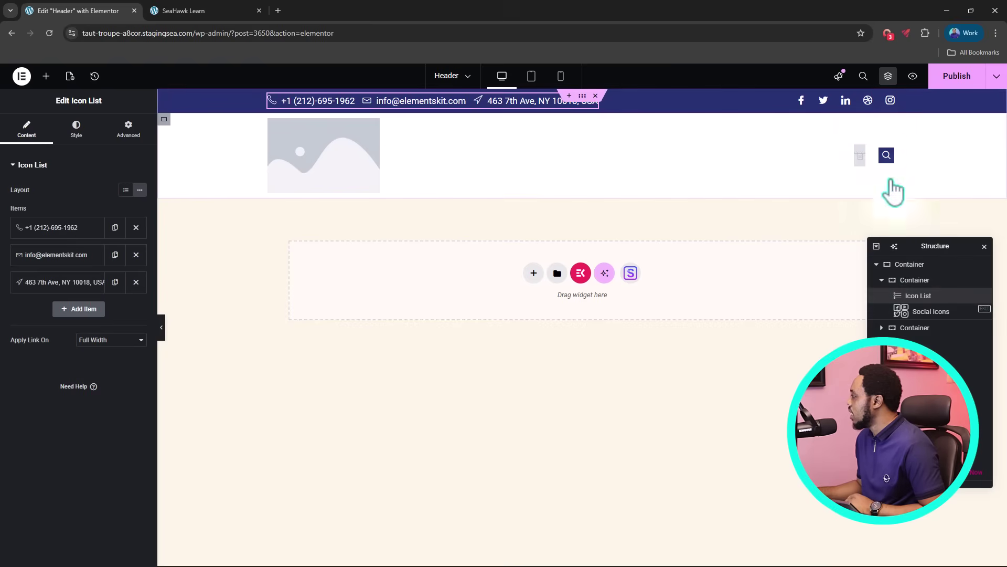
Step: Replace the header's placeholder image with logo-1 from the media library and set its width to 85 px
drag(903, 311, 892, 340)
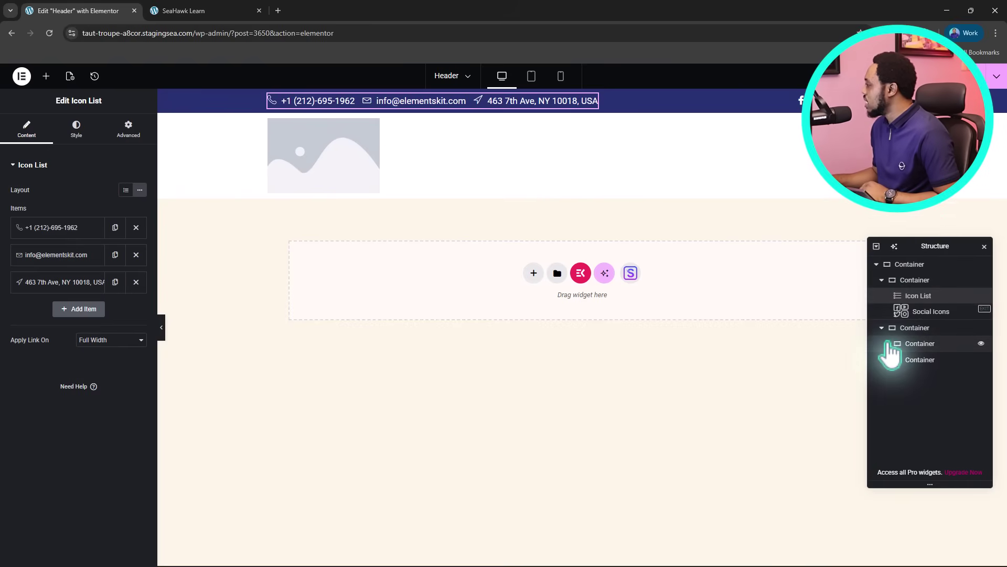
click(918, 360)
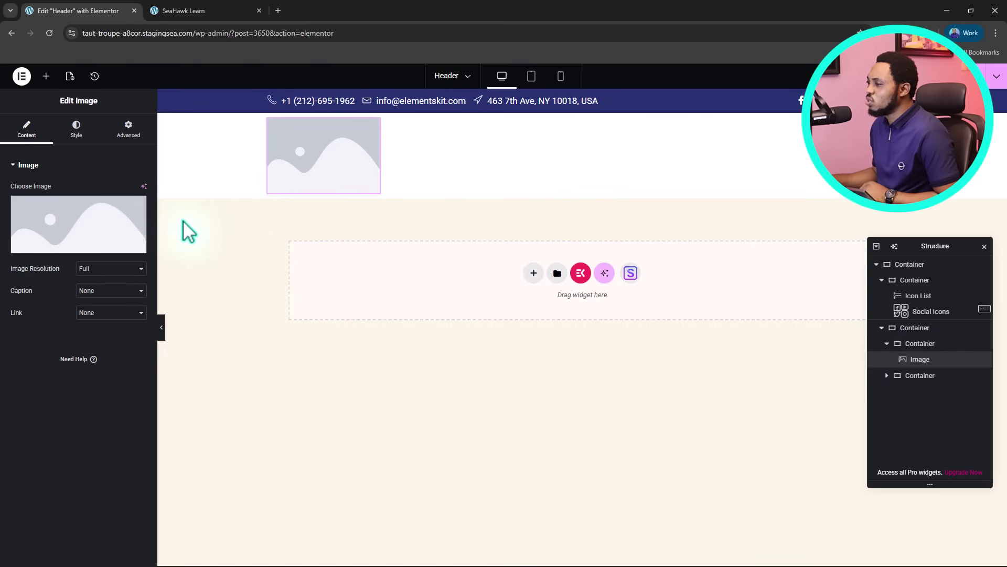
click(72, 231)
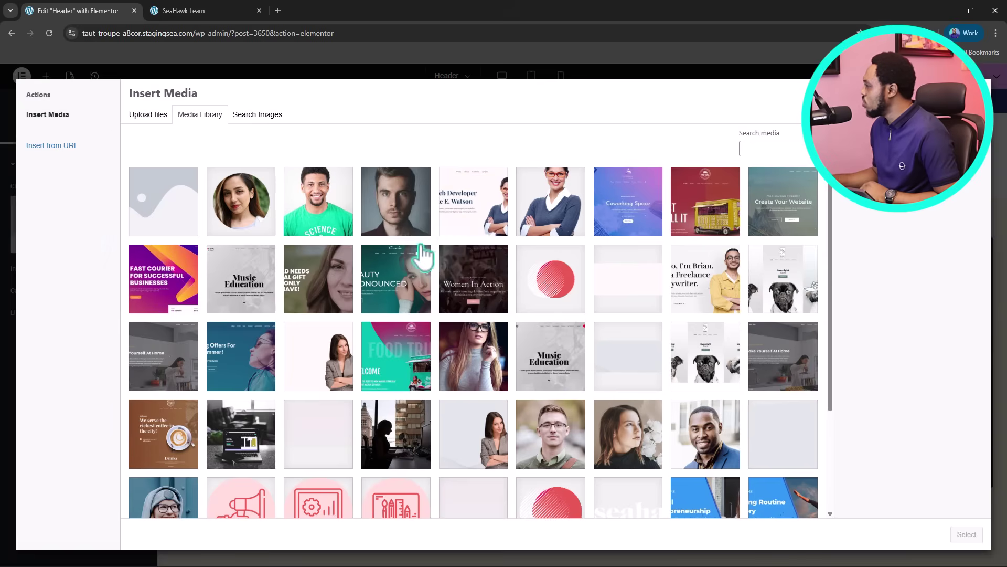
scroll(437, 262, down, 3)
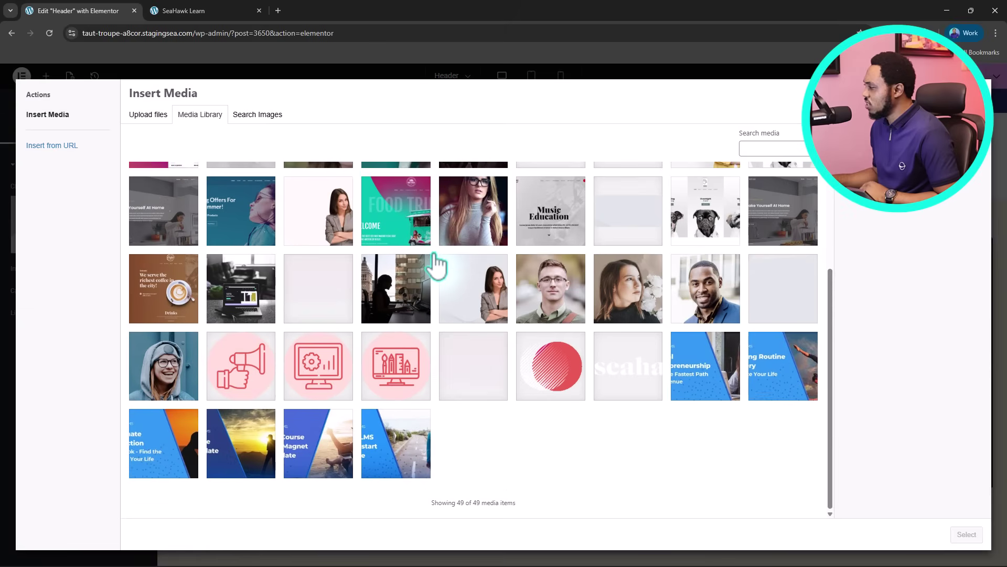
click(546, 366)
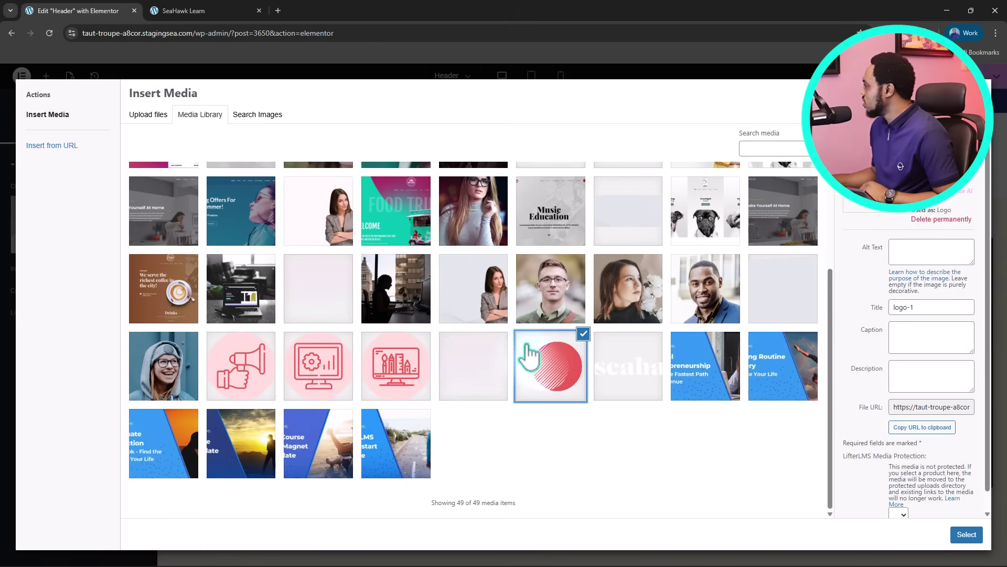
scroll(546, 367, up, 3)
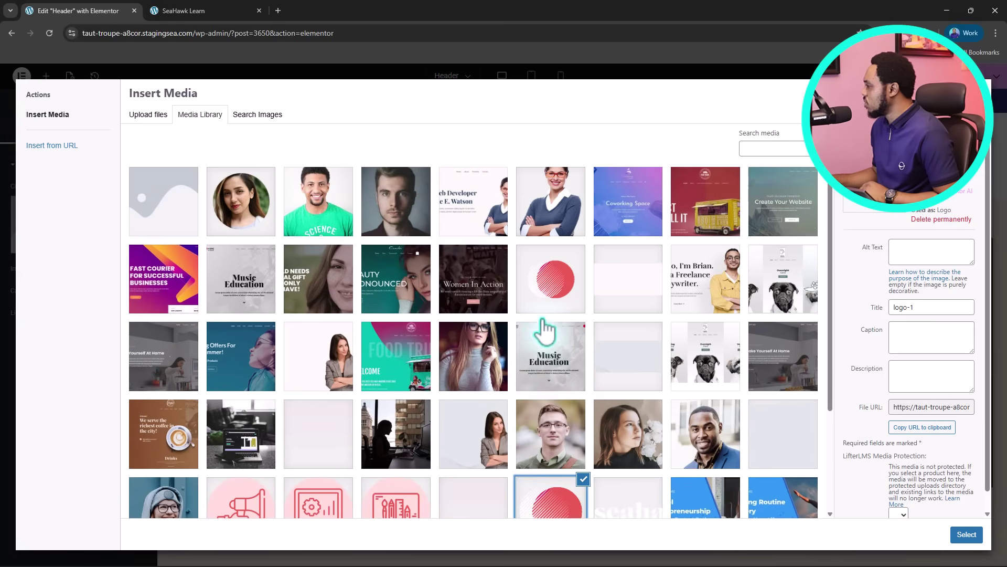
click(548, 304)
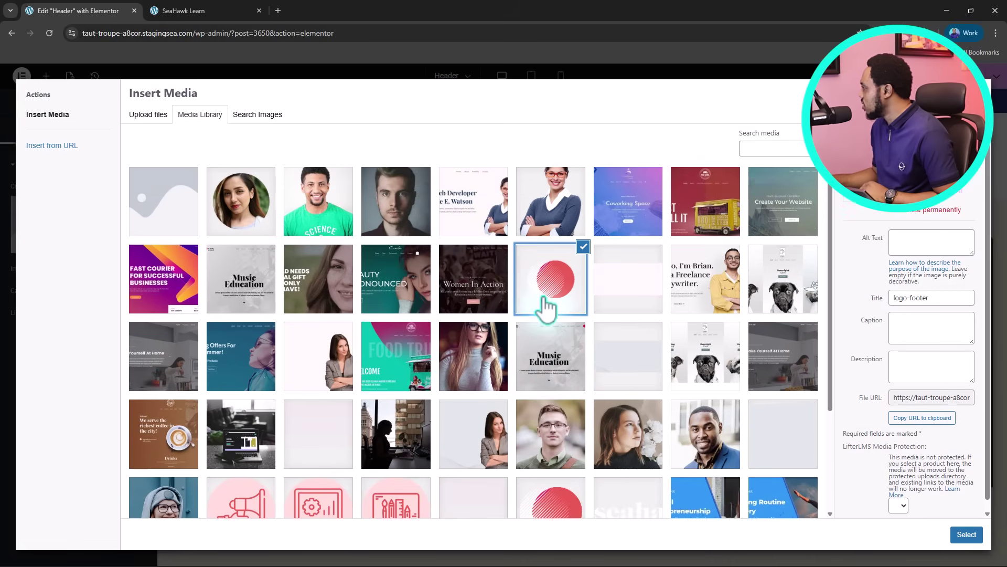
scroll(546, 314, down, 3)
click(550, 384)
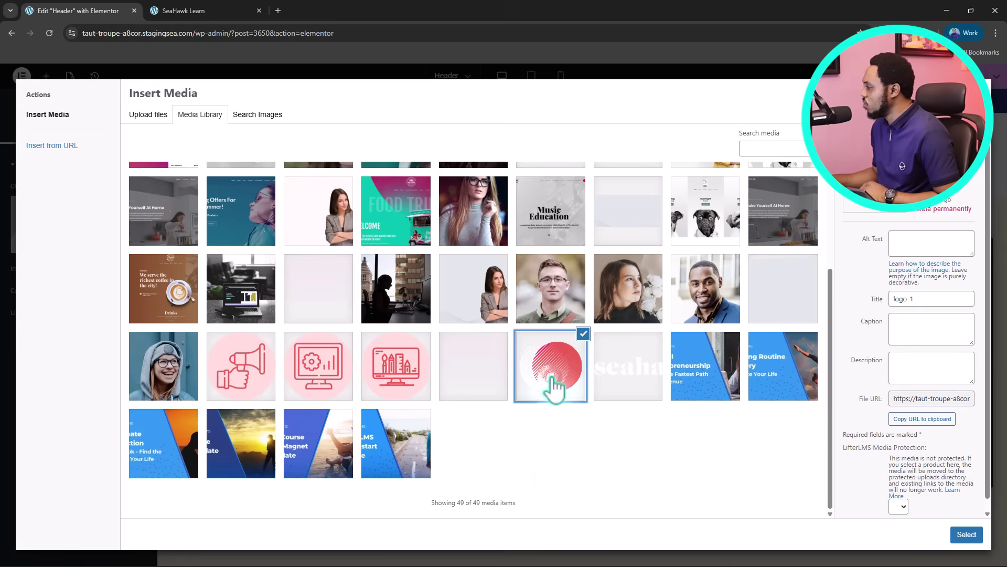
click(966, 534)
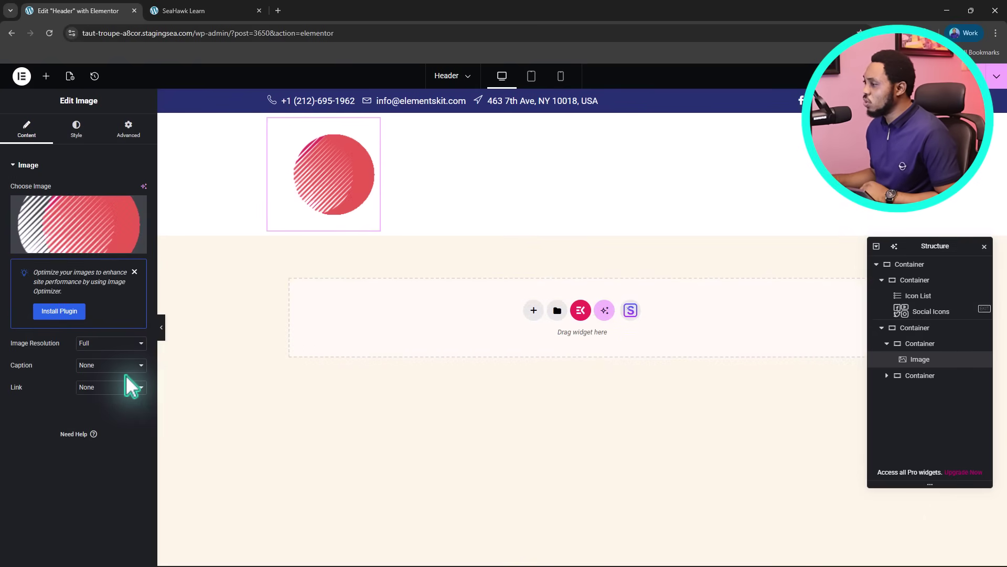
click(76, 128)
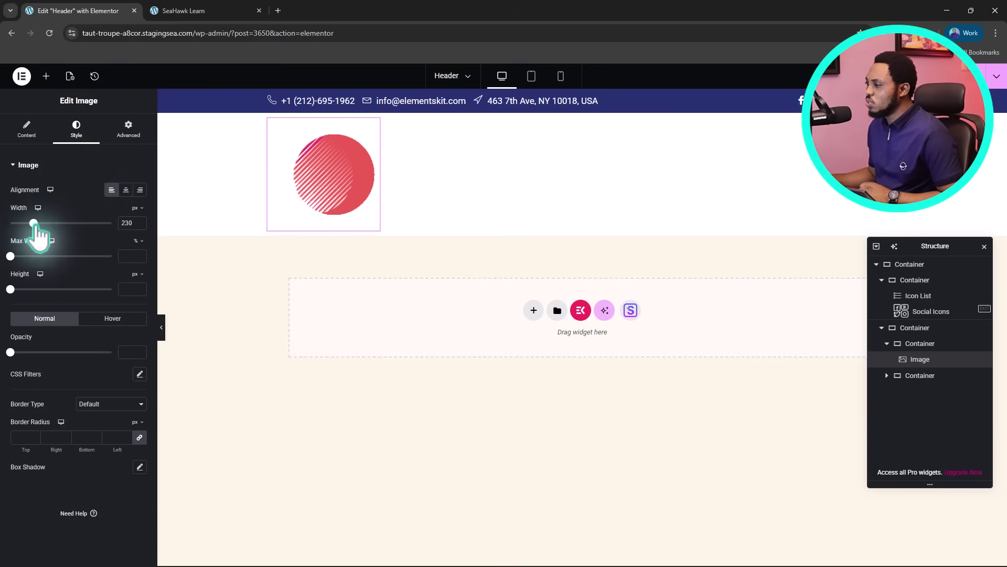
drag(33, 223, 19, 223)
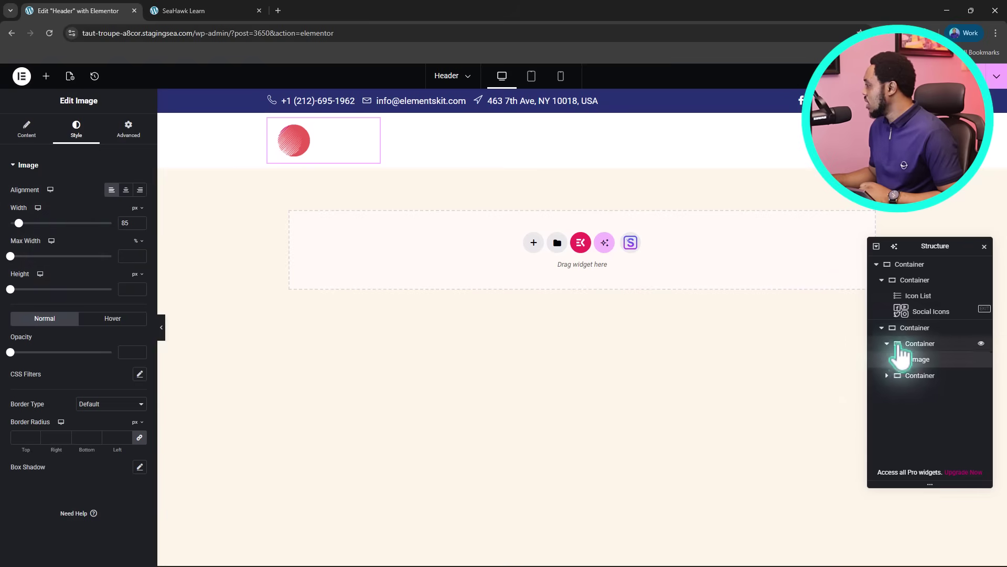
Step: Assign the Main menu to the ElementsKit Nav Menu widget in the header's lower row
click(886, 375)
click(928, 393)
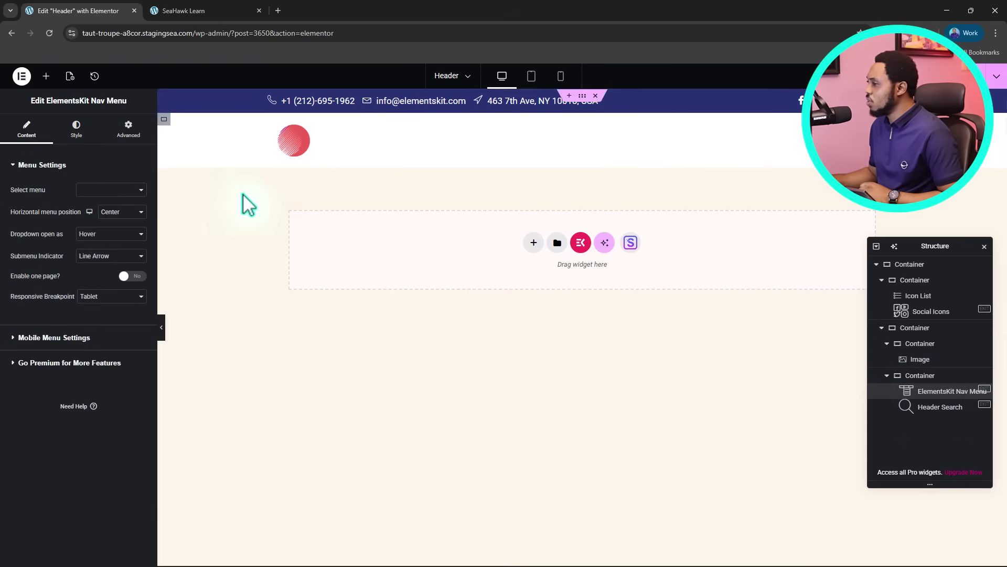
click(118, 191)
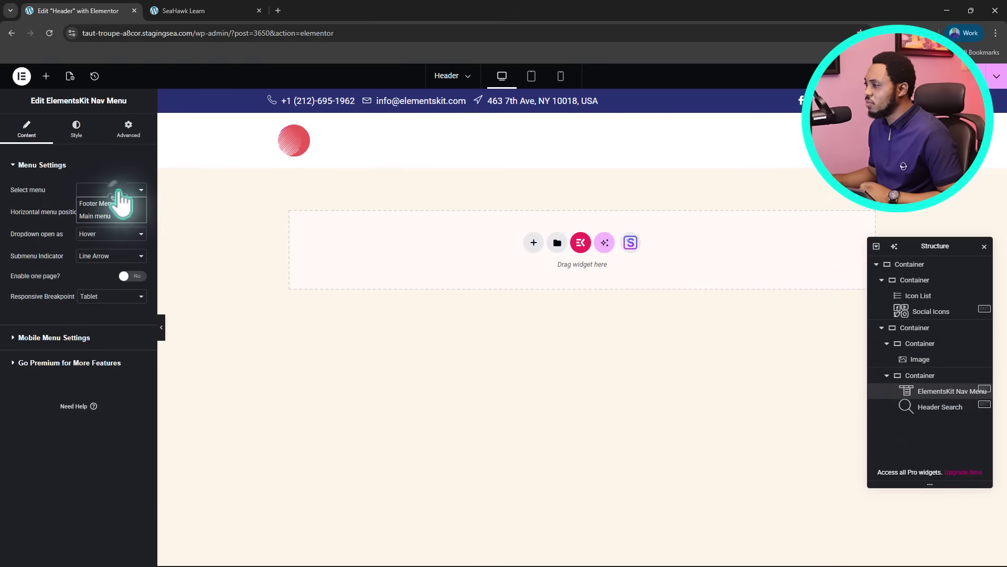
click(98, 216)
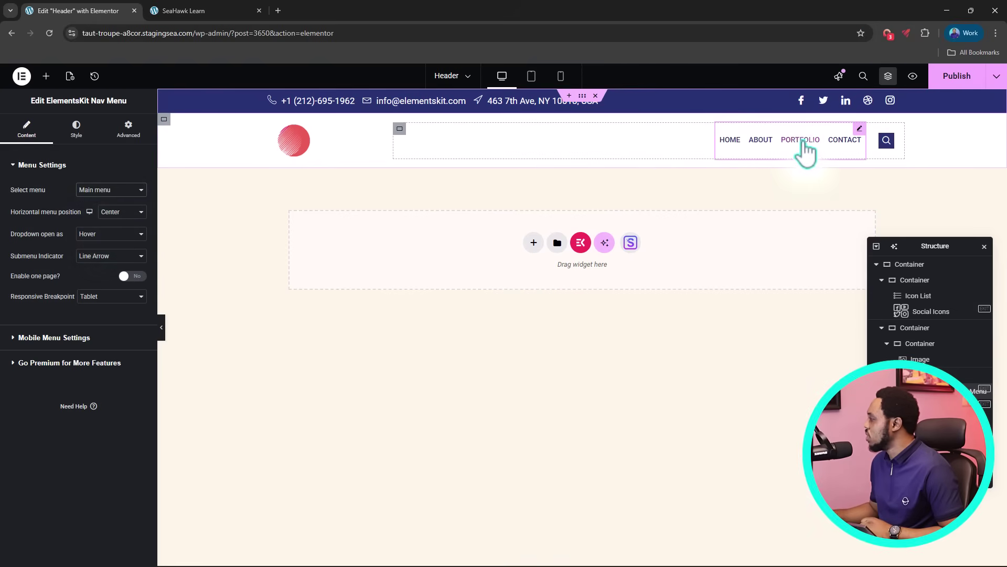
Step: Examine the header search widget's settings and compare the header design with the live home page
click(886, 140)
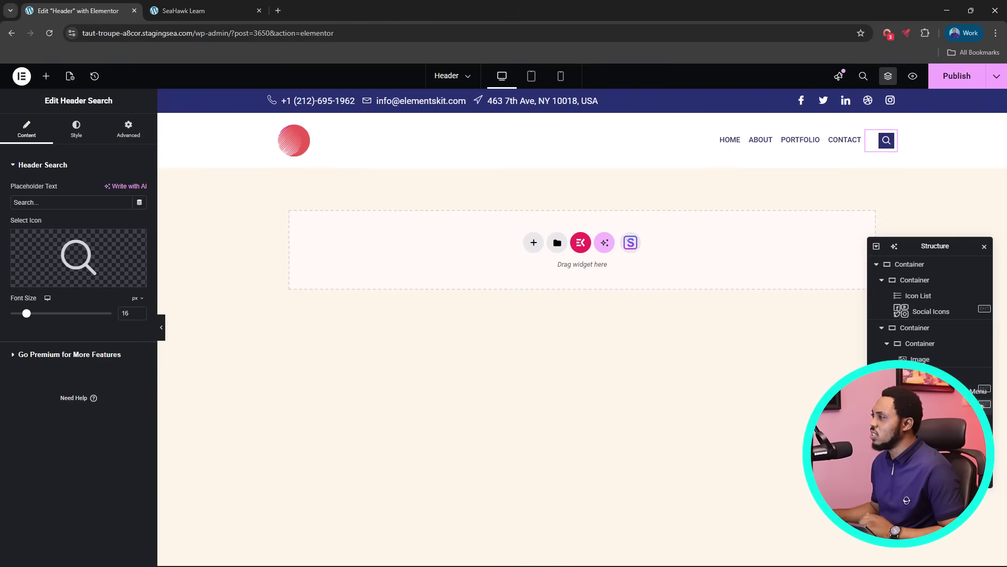
click(198, 11)
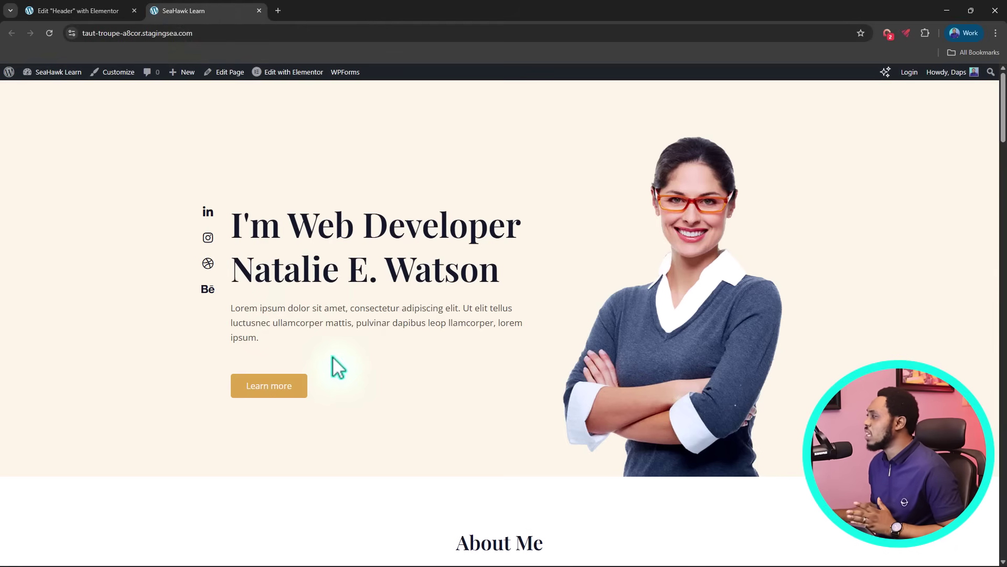
click(80, 11)
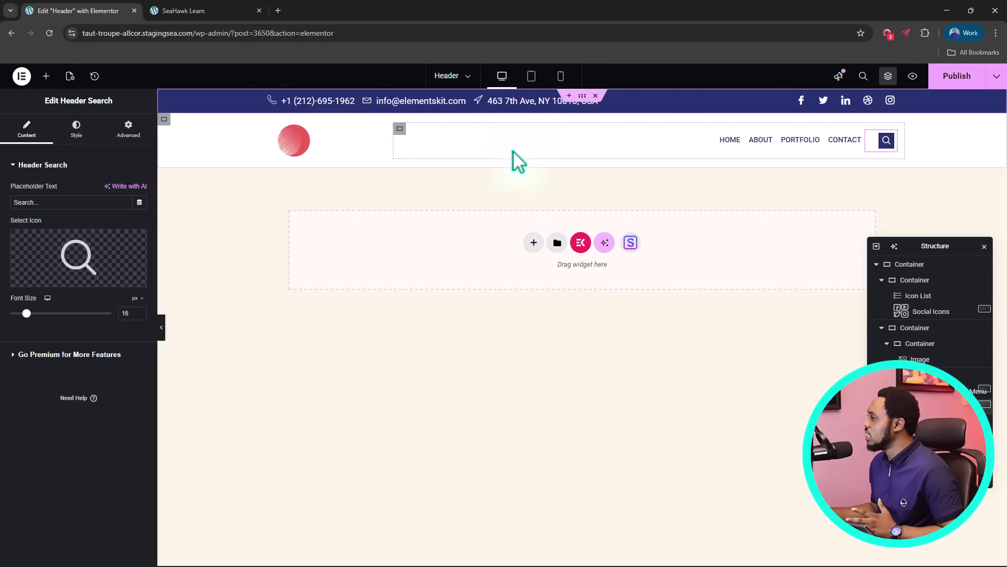
Step: Examine the top bar's icon list, including the text, icon choices and link settings of the phone and e-mail items
click(424, 100)
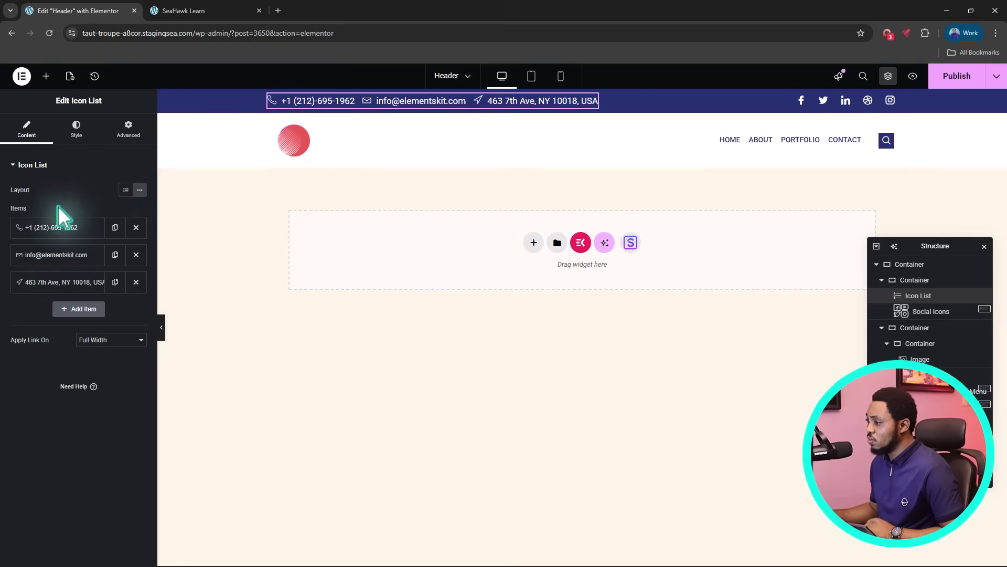
click(57, 231)
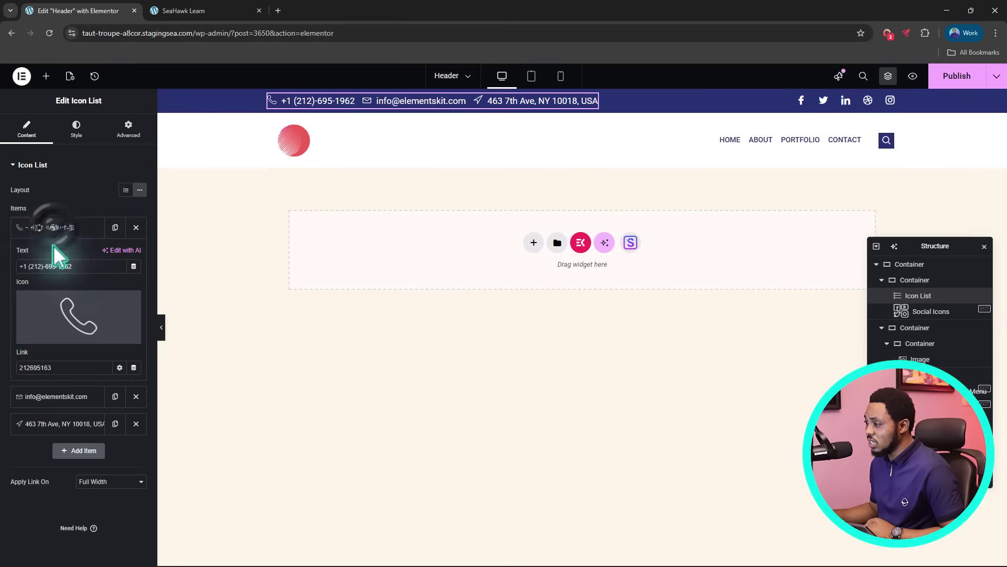
mouse_move(70, 315)
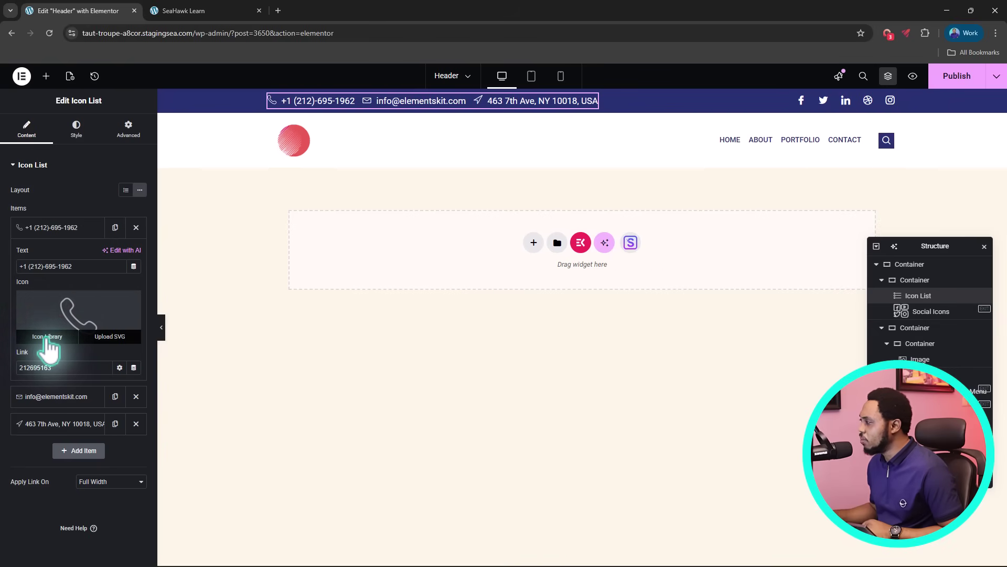
click(47, 336)
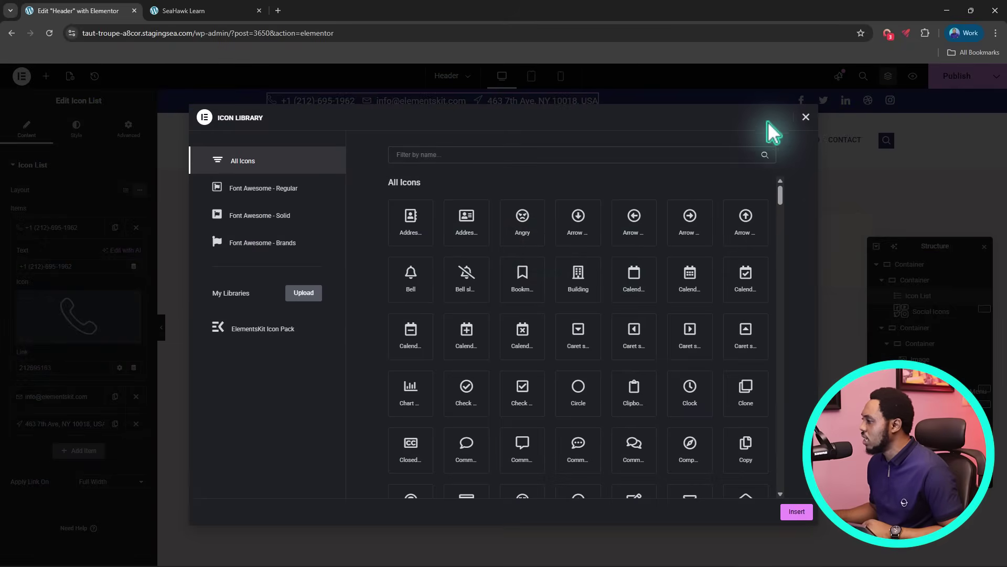
click(806, 116)
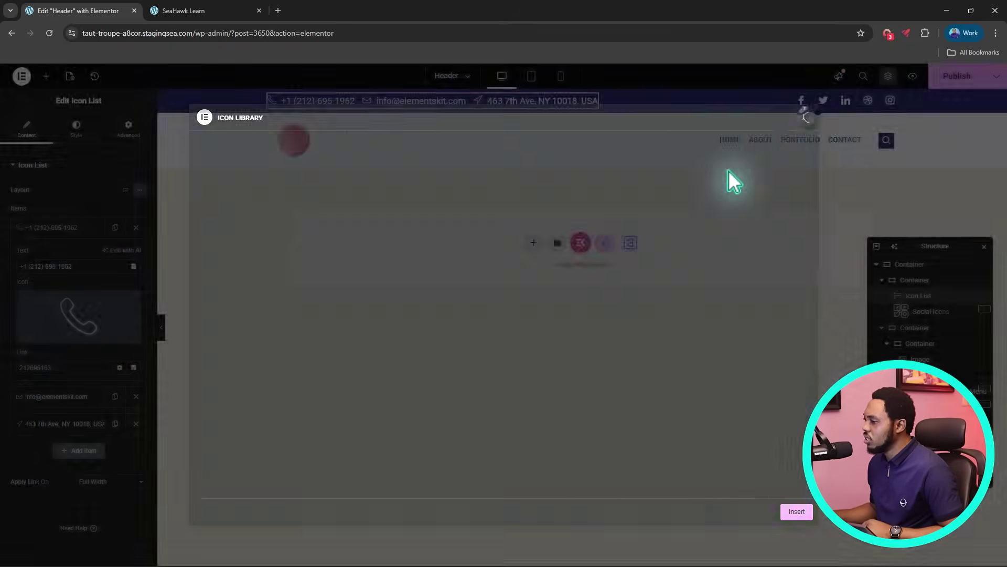
click(58, 396)
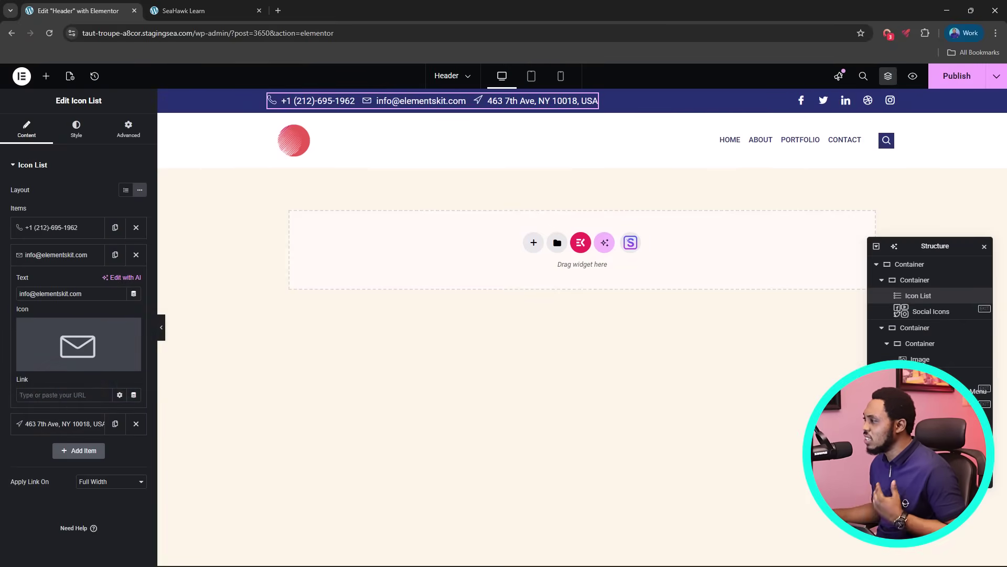
Step: Set the background of the header's top contact bar container to the global Theme Color 1
click(166, 103)
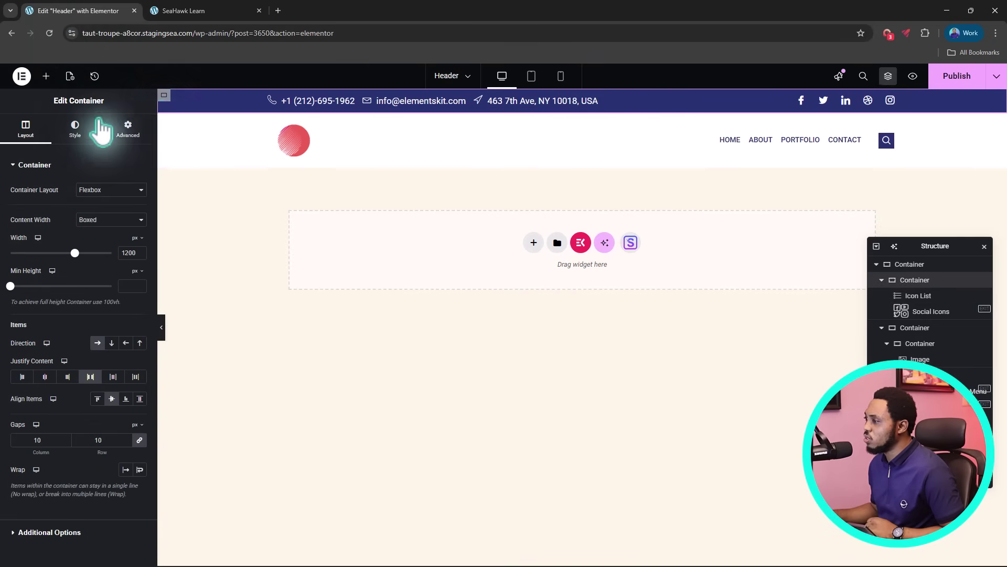
click(74, 129)
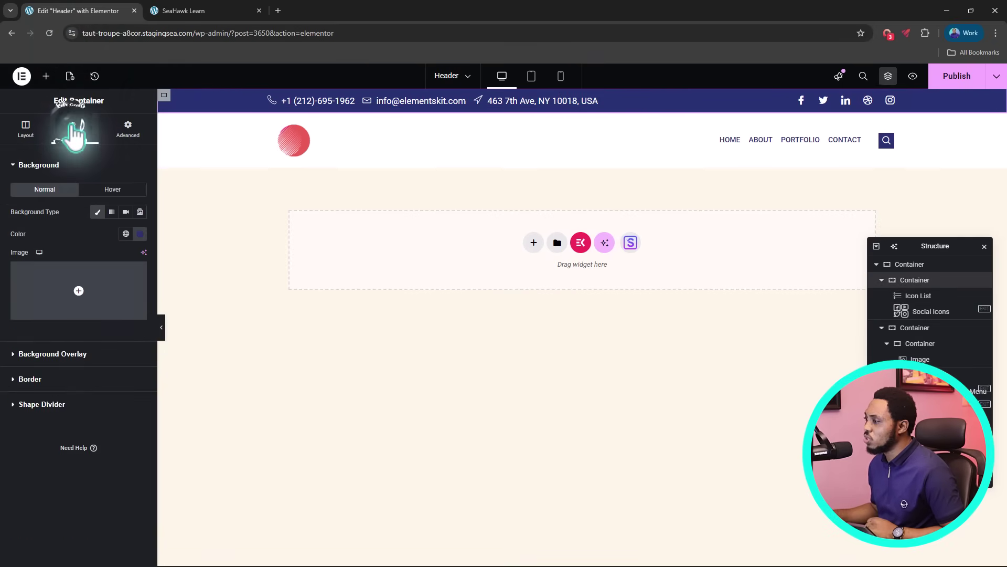
click(126, 233)
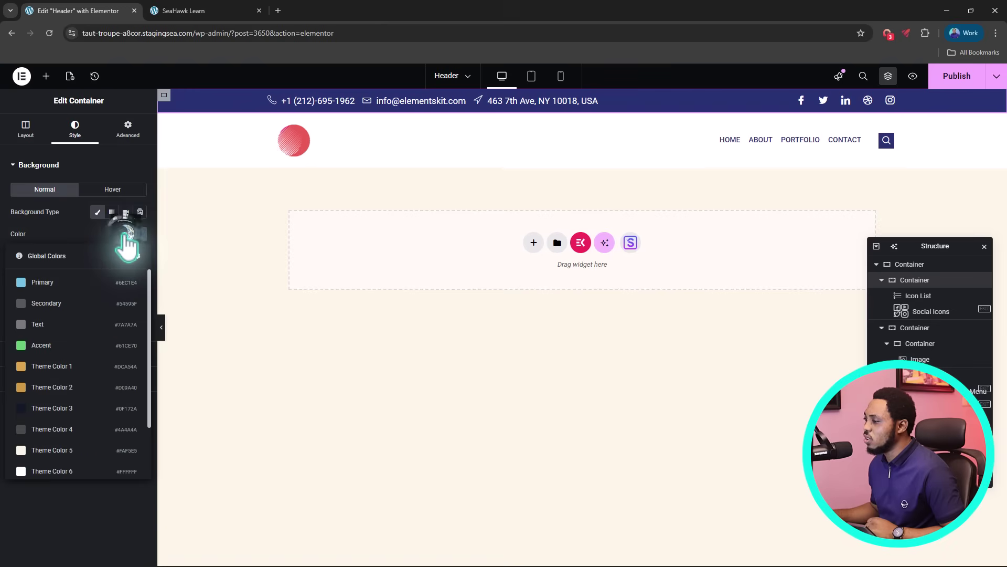
click(47, 367)
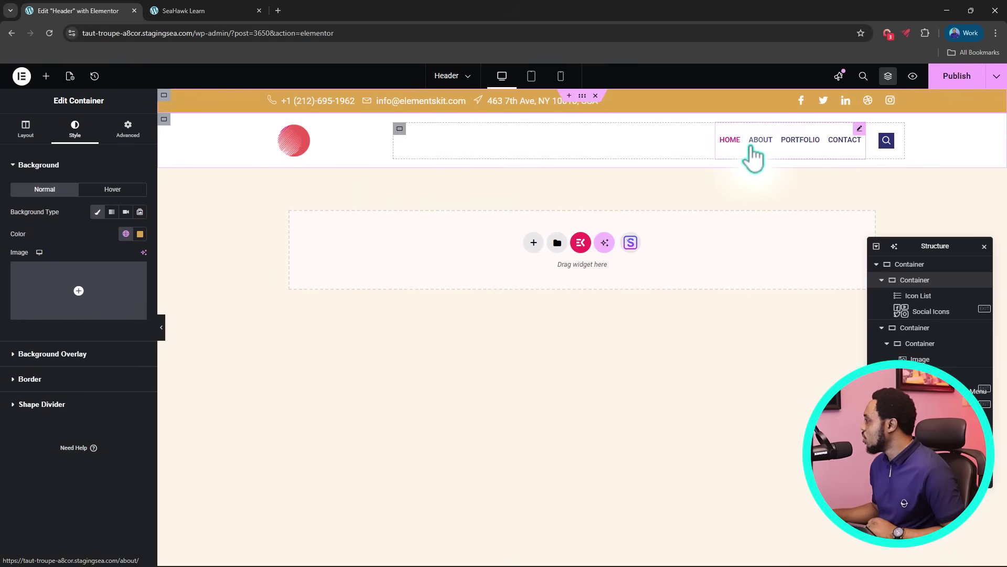
Step: Set the background of the container holding the logo and navigation menu to the global Theme Color 2
click(859, 130)
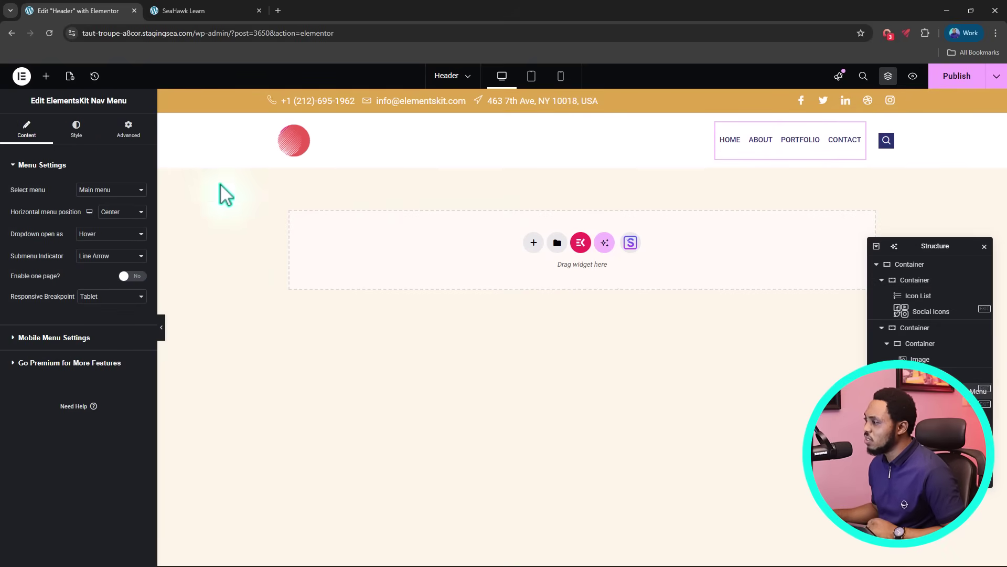
click(163, 120)
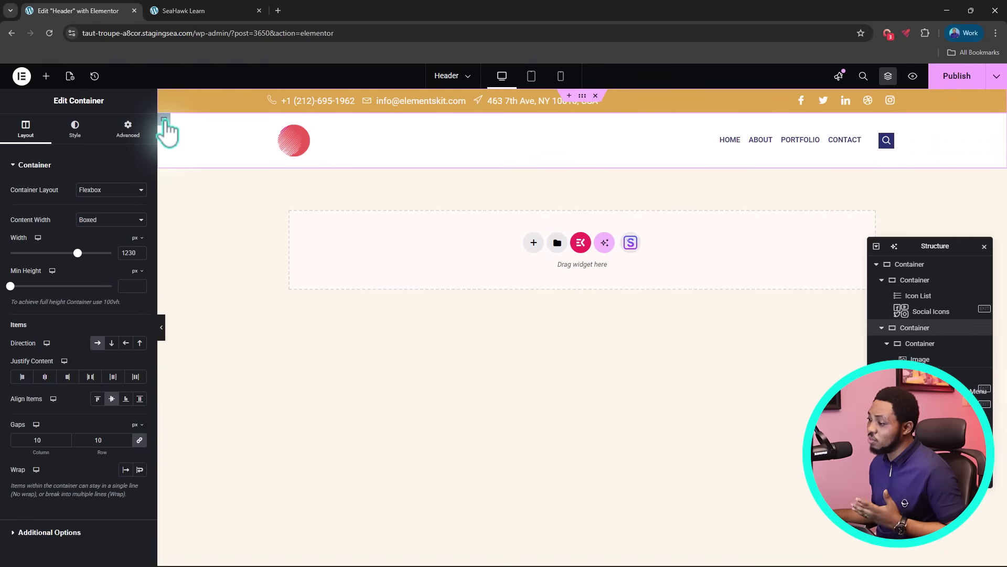
click(76, 129)
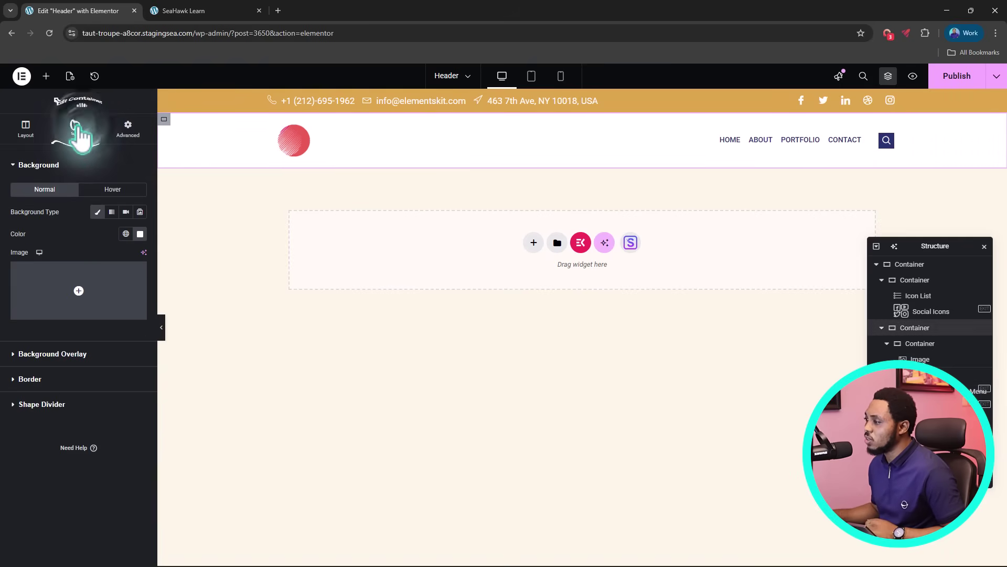
click(125, 234)
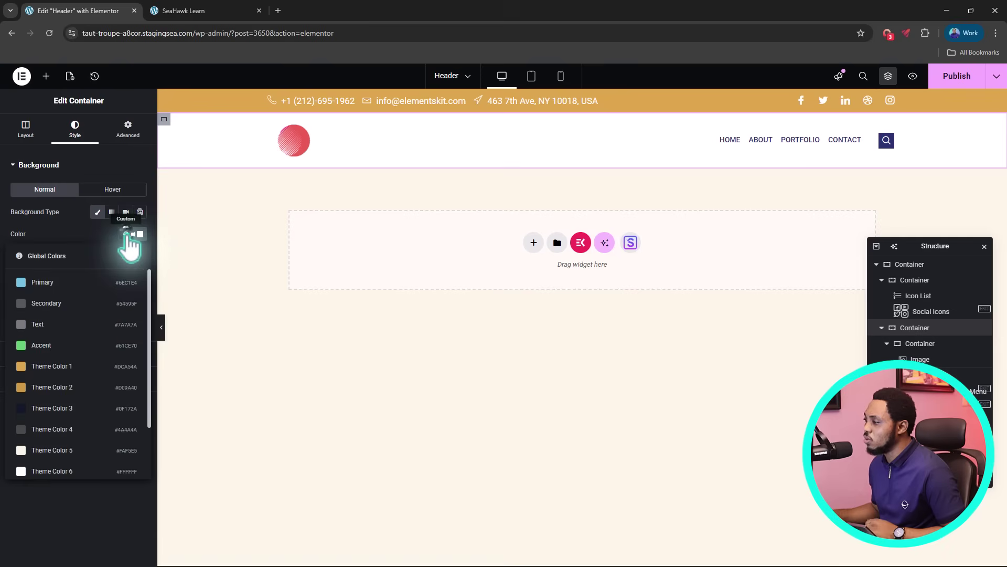
click(42, 388)
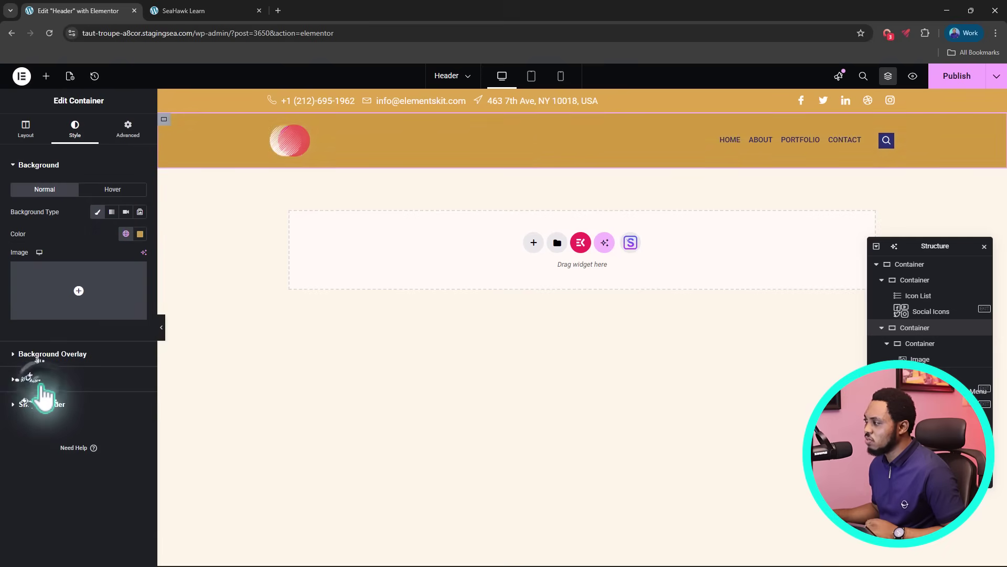
click(126, 233)
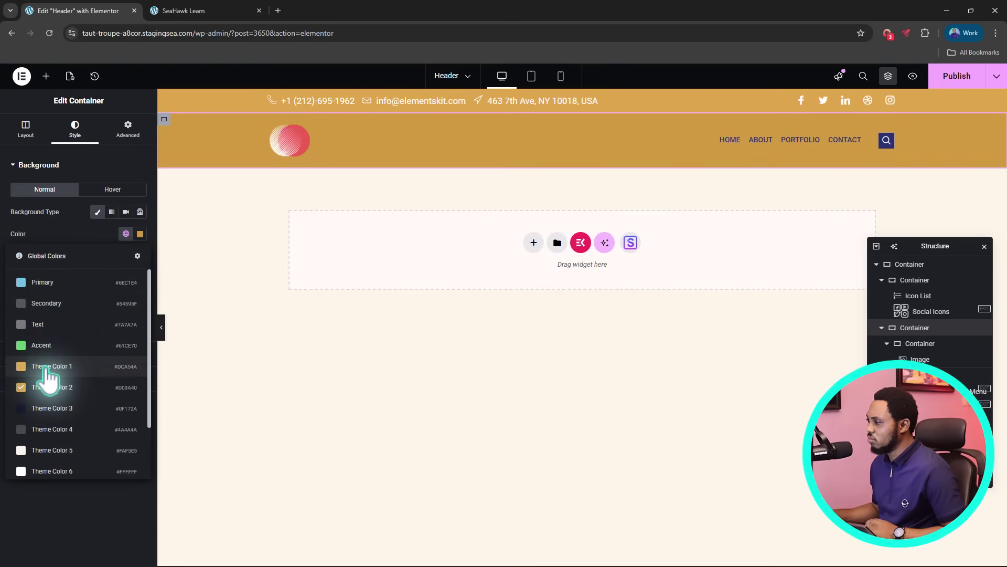
click(65, 225)
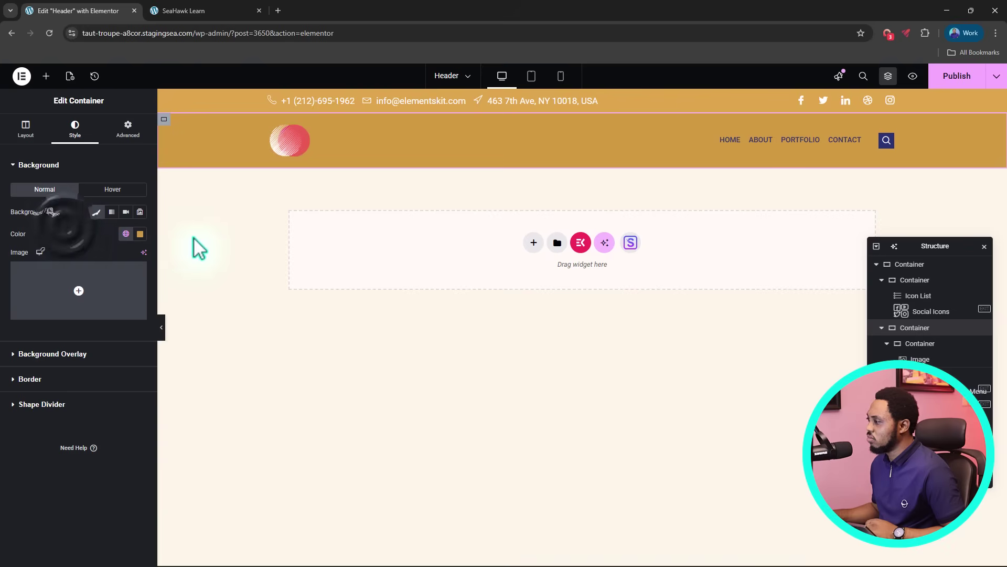
Step: Publish the header template and check it on the reloaded live home page
click(235, 319)
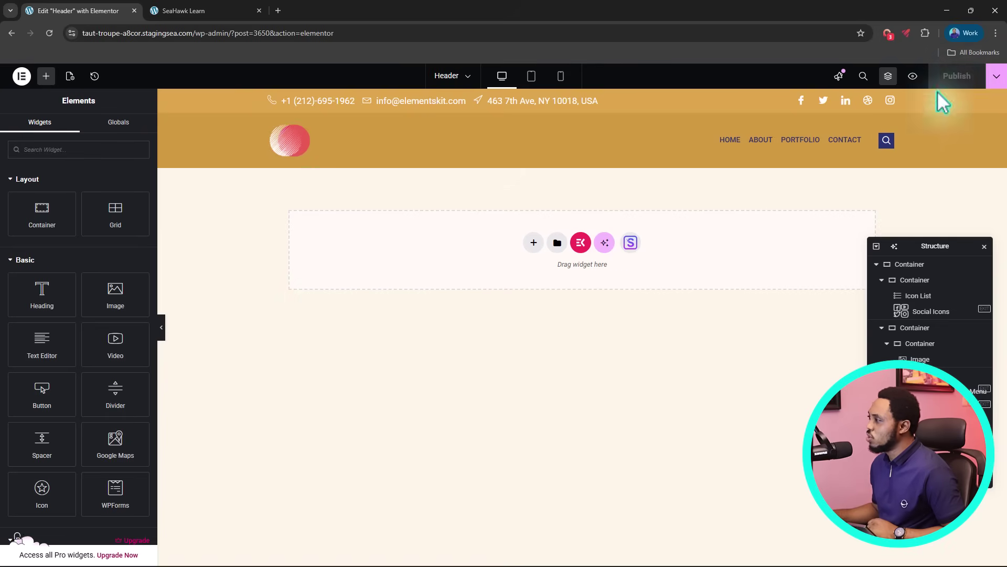
click(215, 12)
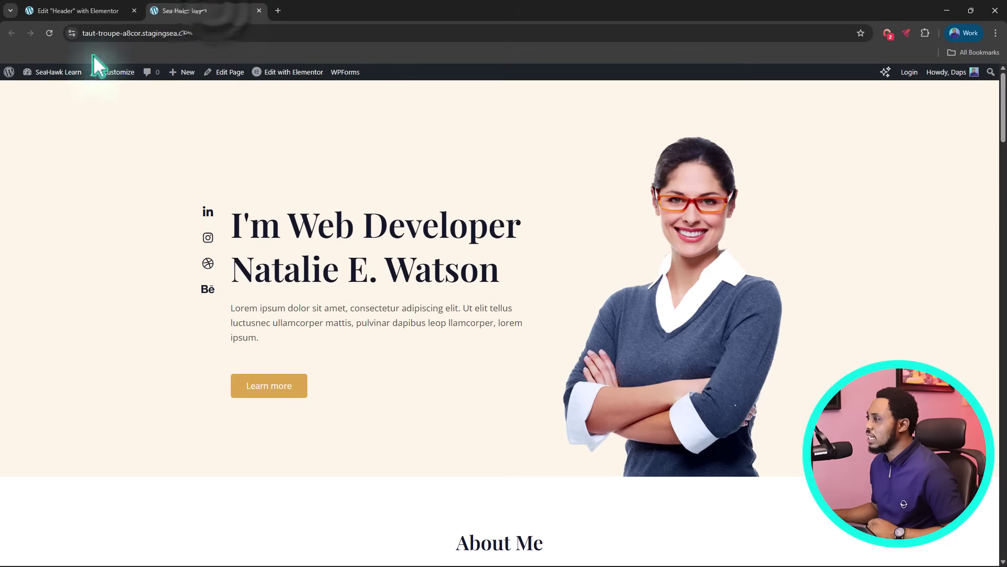
click(50, 33)
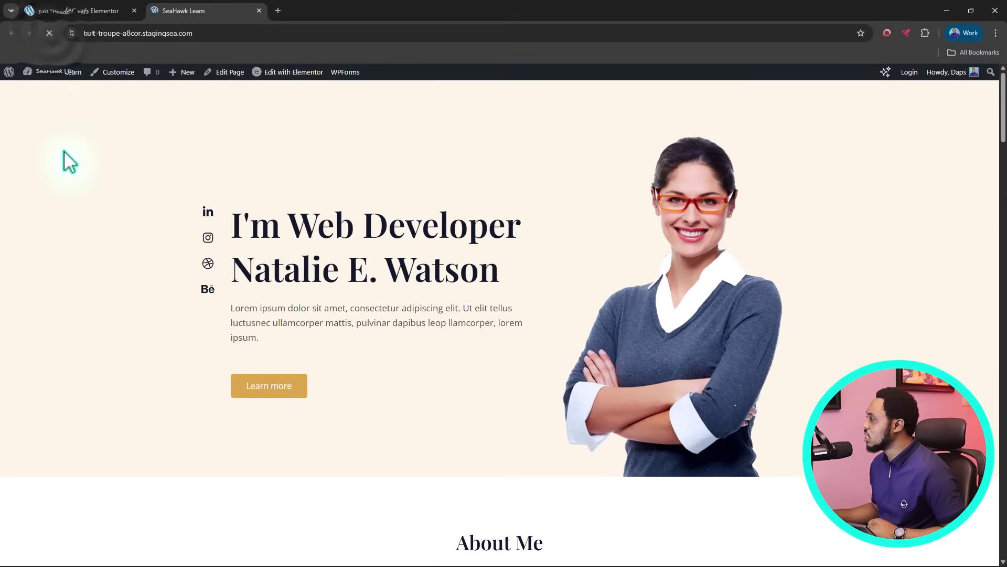
scroll(157, 184, up, 3)
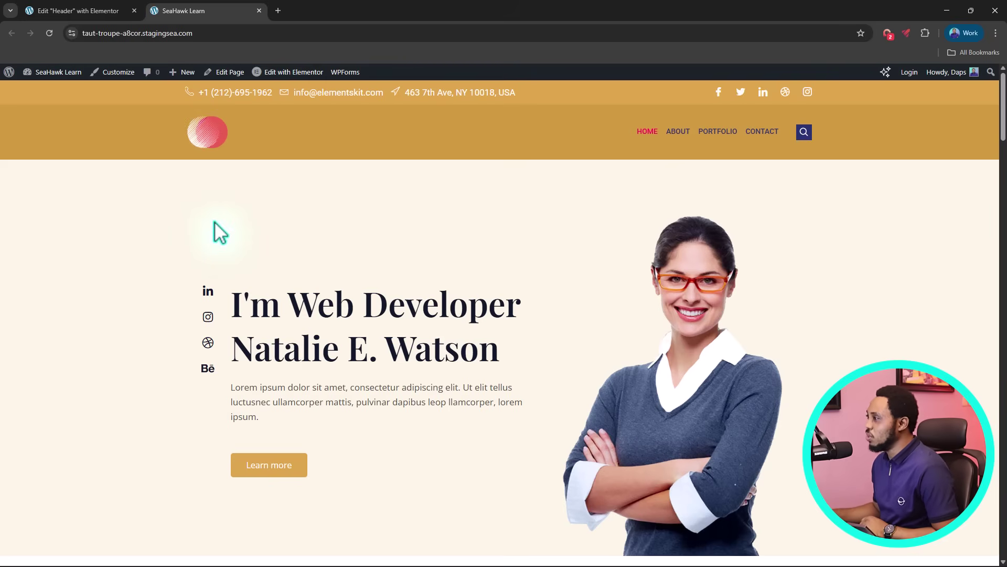
scroll(210, 231, down, 20)
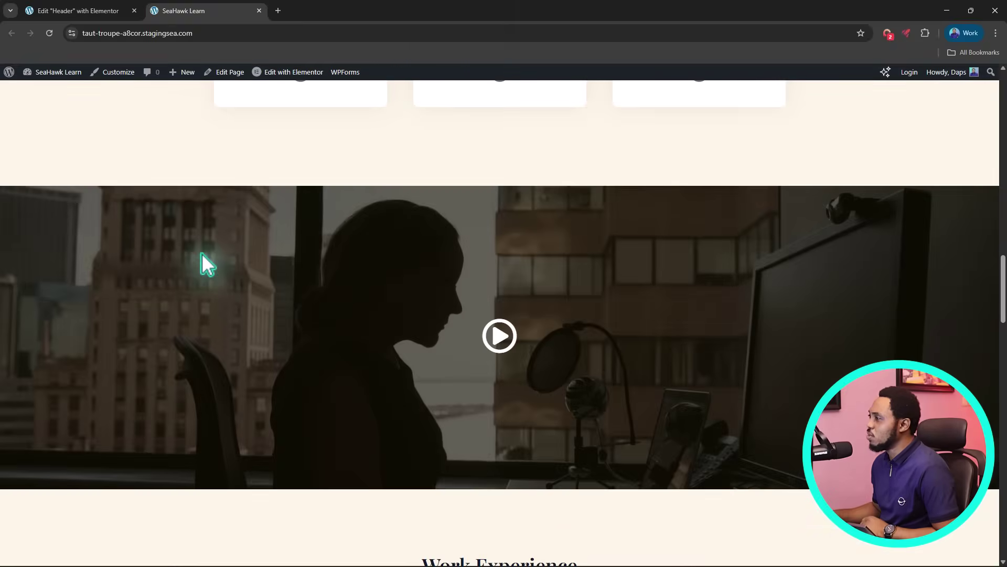
Step: Exit the header editor to WordPress and open ElementsKit's Header Footer template list
click(78, 10)
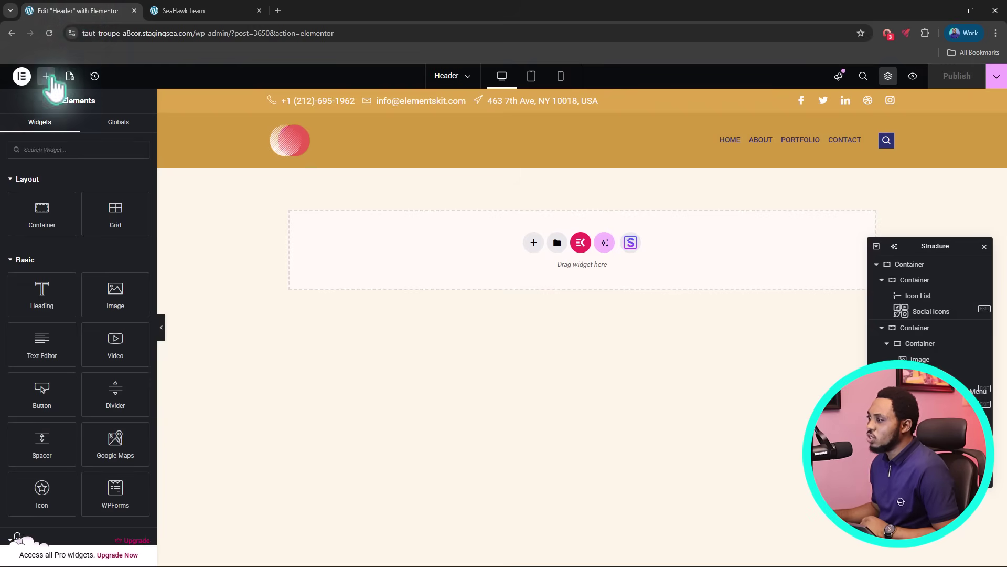
click(22, 76)
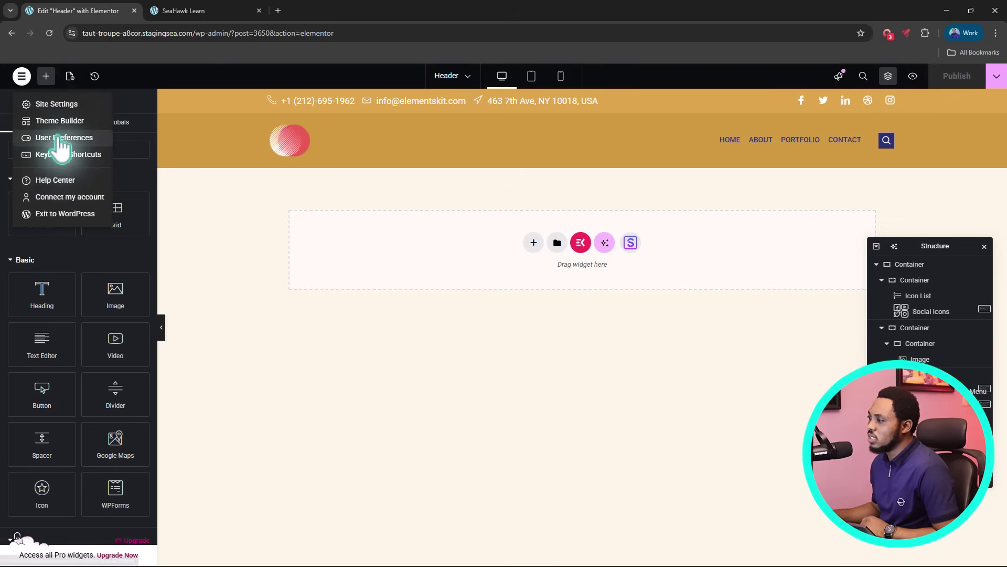
click(65, 214)
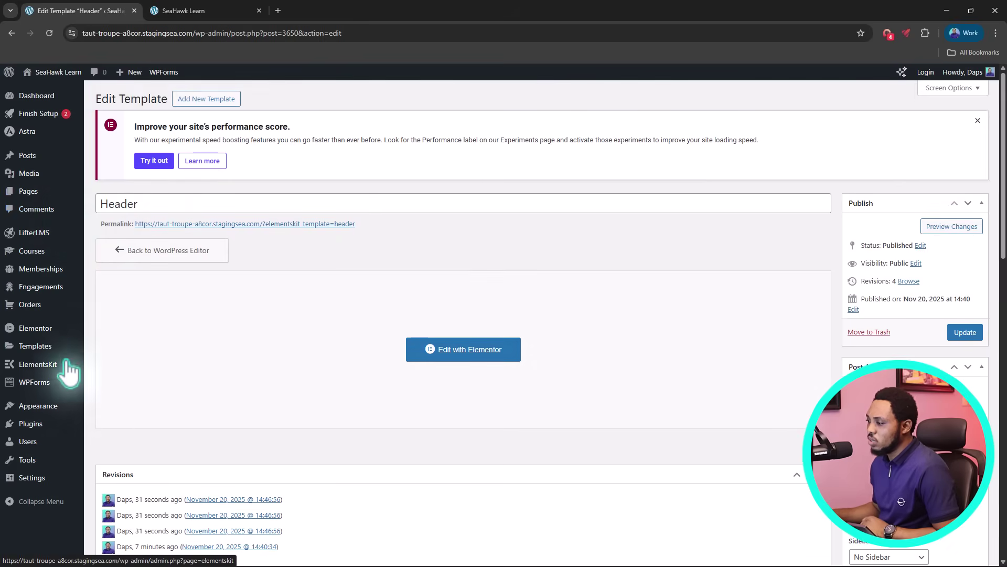
mouse_move(63, 365)
click(120, 382)
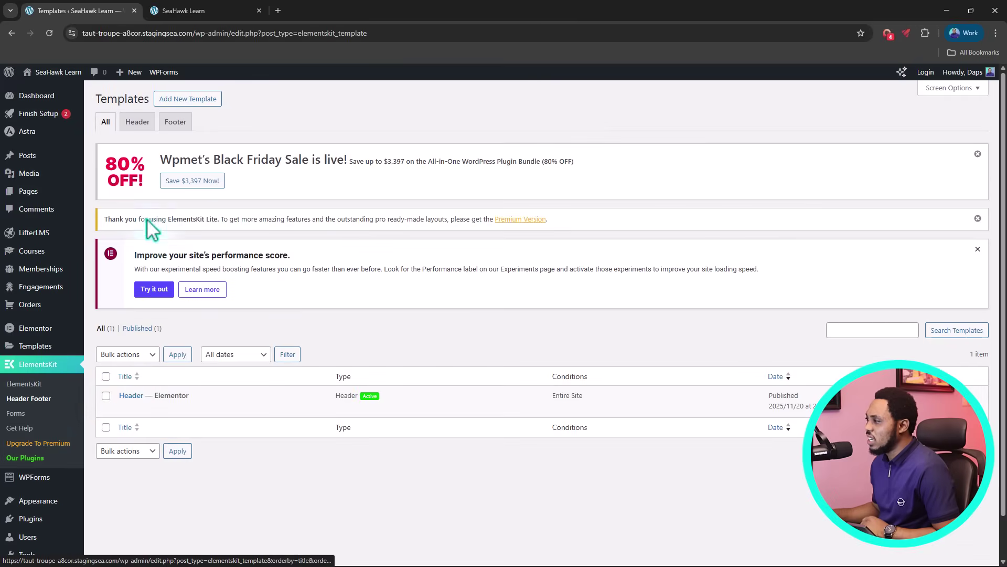
Step: Create an activated template titled Footer with type Footer and the Entire Site condition, and save it
click(200, 103)
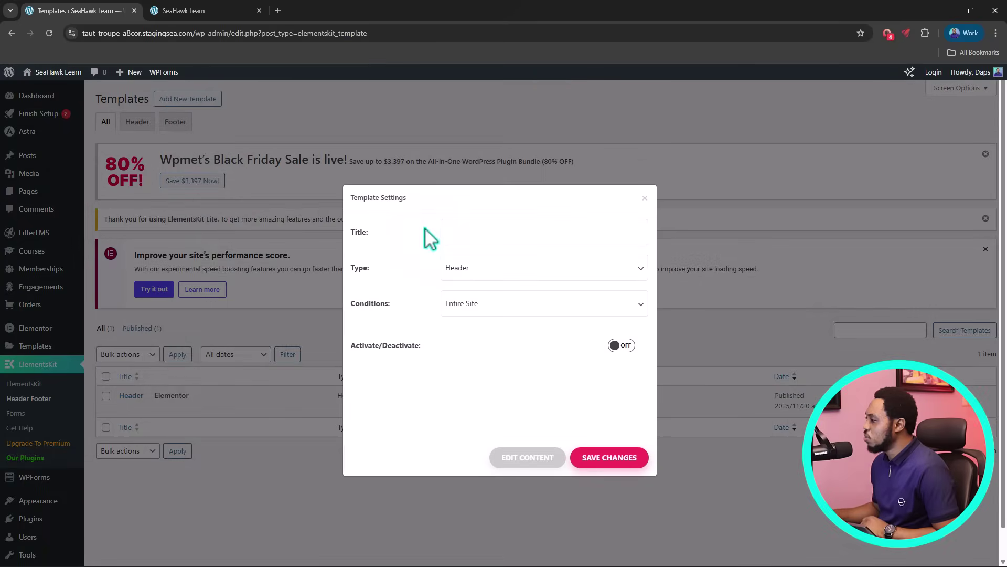
click(454, 232)
text(Fo)
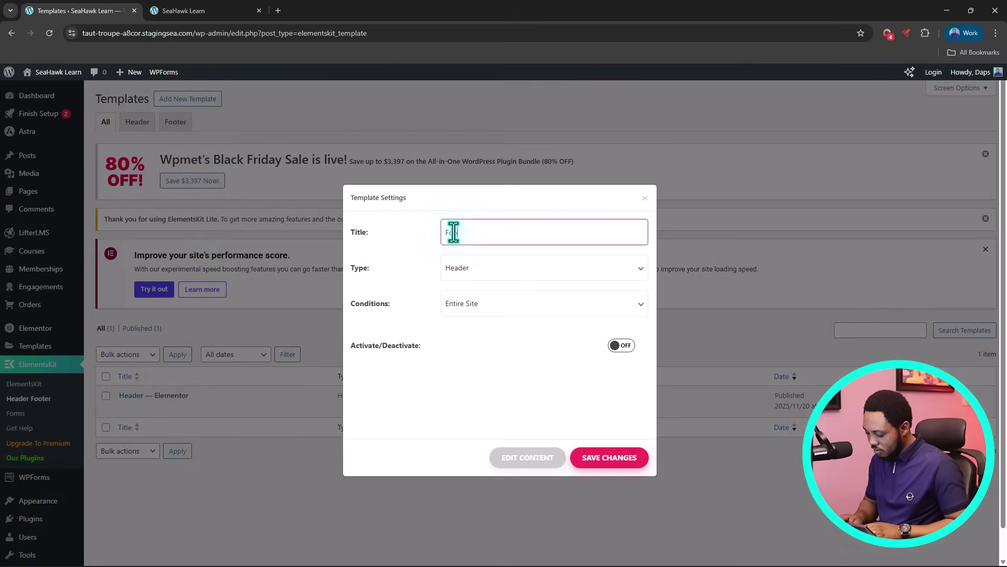
text(oter)
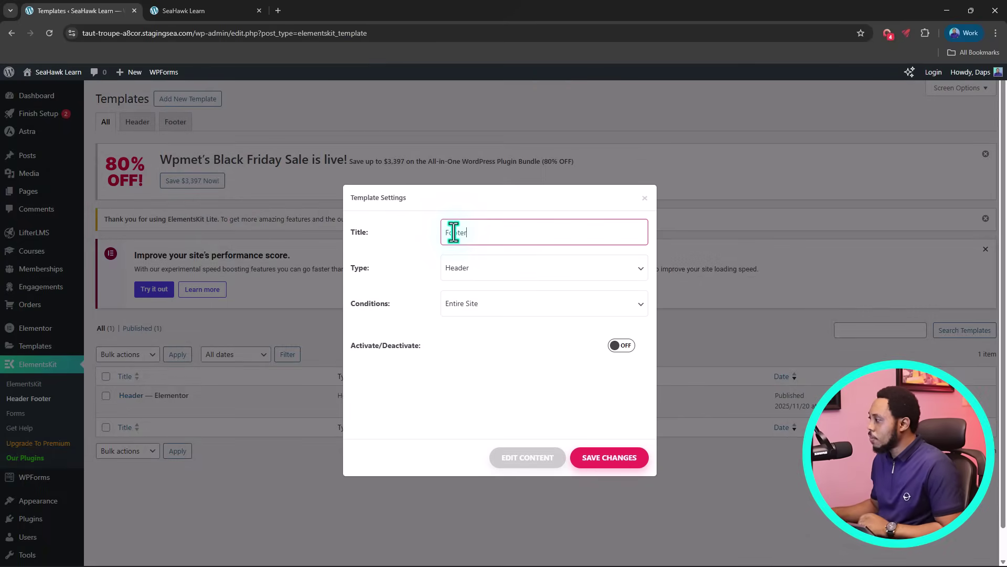
click(487, 277)
click(478, 303)
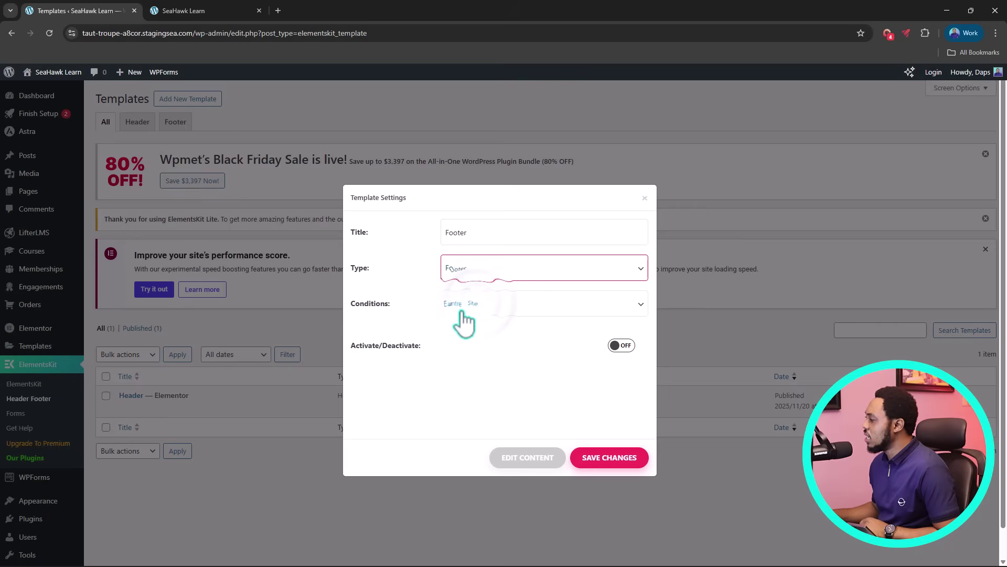
click(626, 349)
click(620, 458)
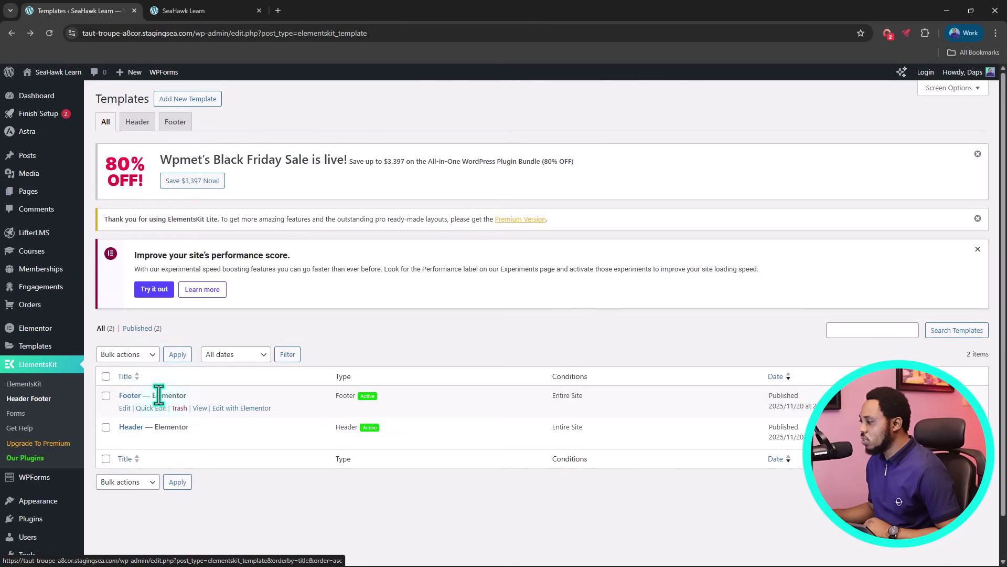
Step: Edit the Footer template with Elementor and insert the ready-made ElementsKit footer section with the slate-blue body and red copyright bar
click(224, 408)
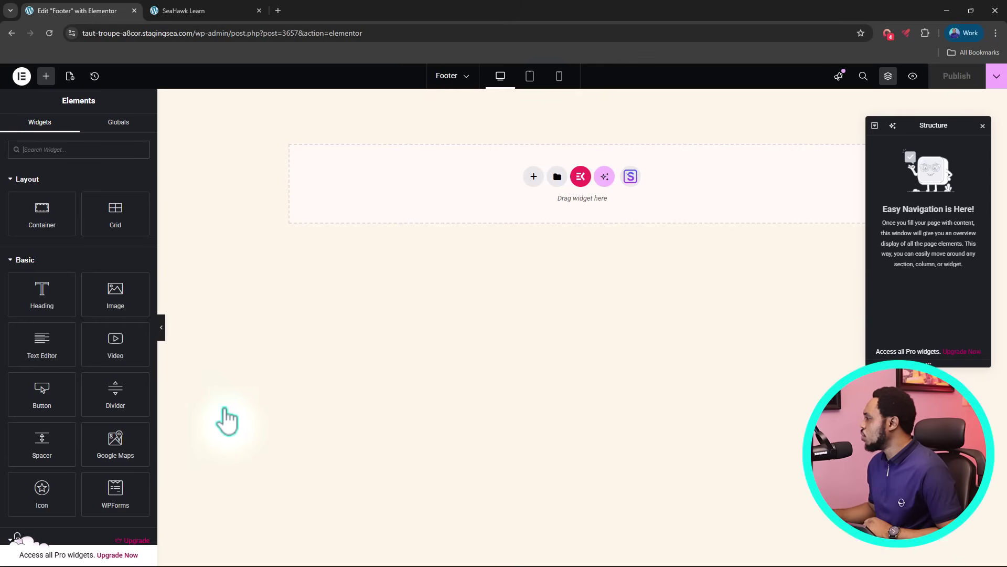
click(579, 177)
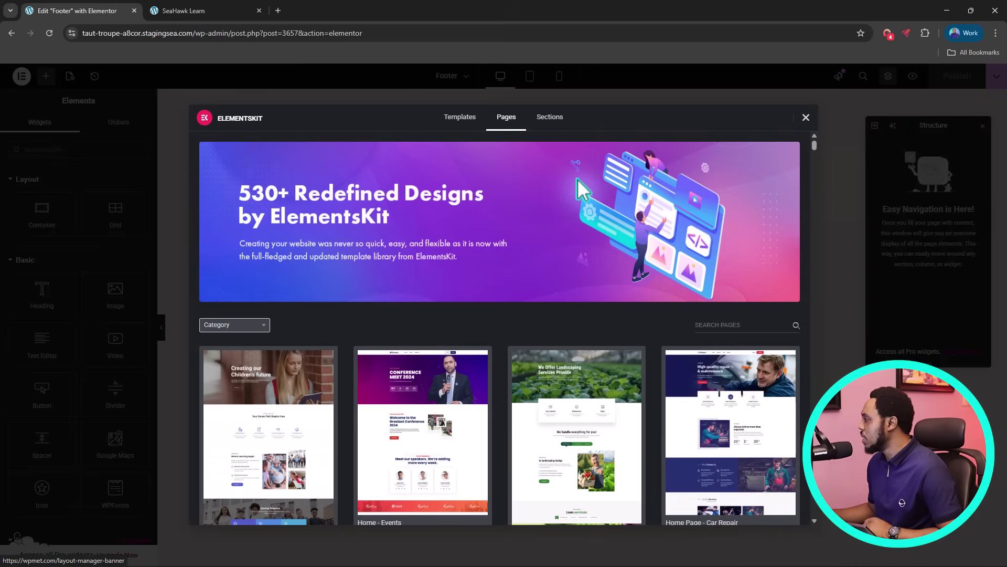
click(548, 118)
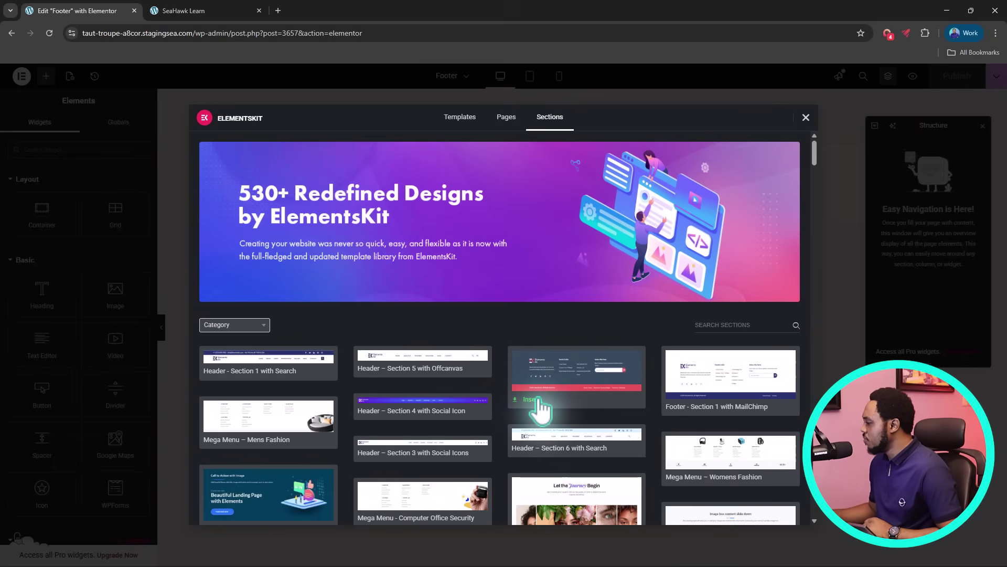
click(536, 399)
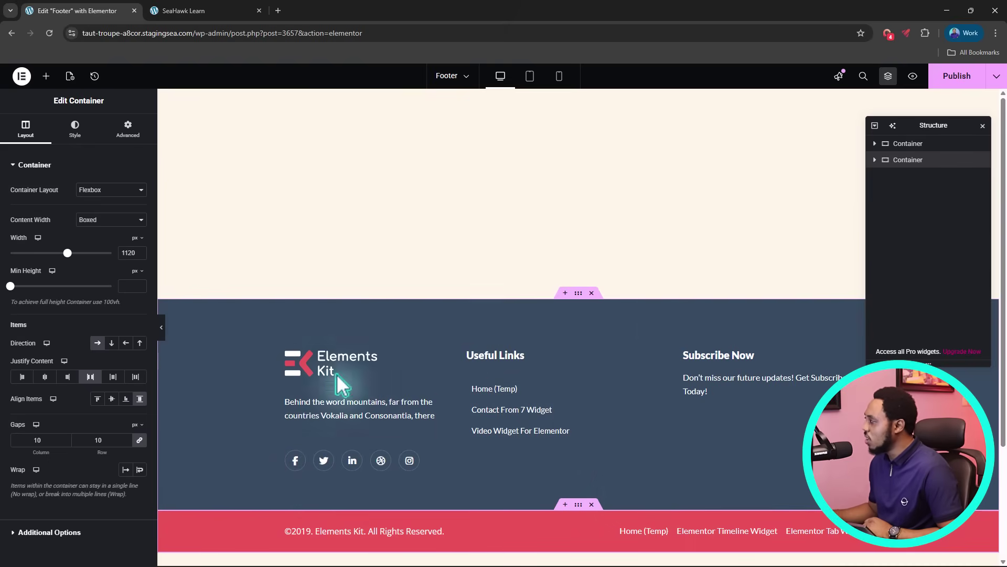
Step: Publish the Footer template, reload the live home page and check the bottom of the page
click(956, 76)
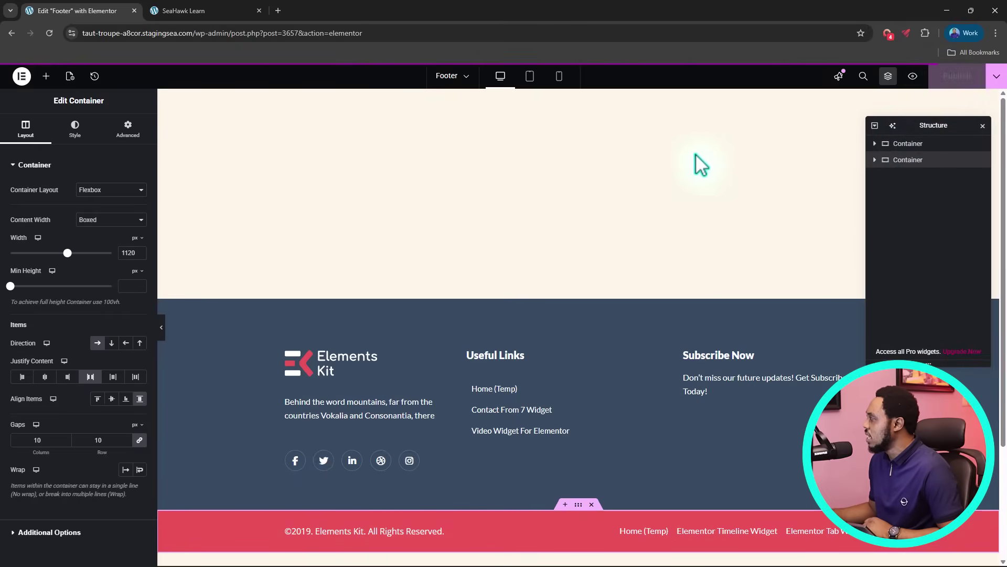
click(210, 12)
click(49, 34)
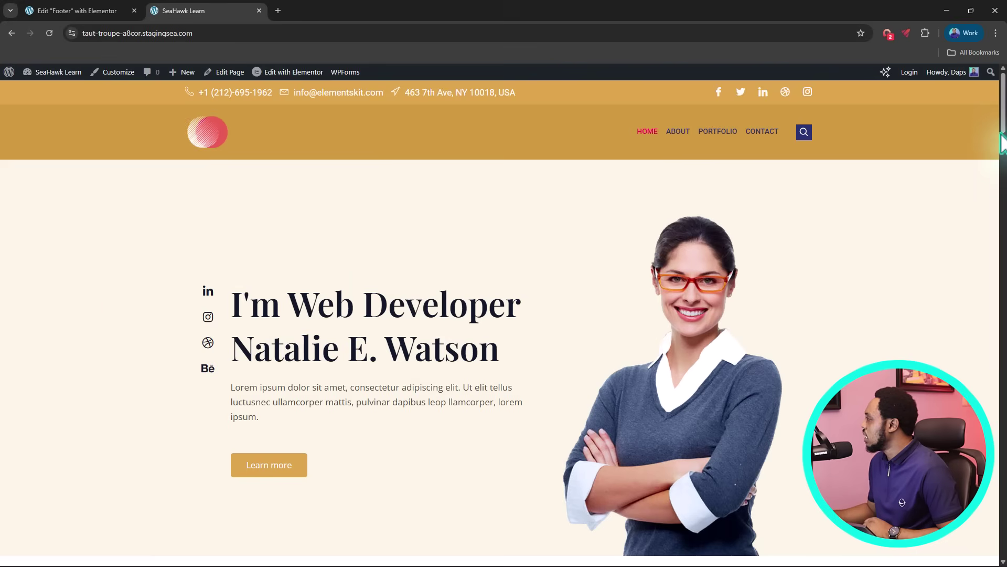
drag(1003, 105, 1003, 357)
scroll(516, 496, down, 20)
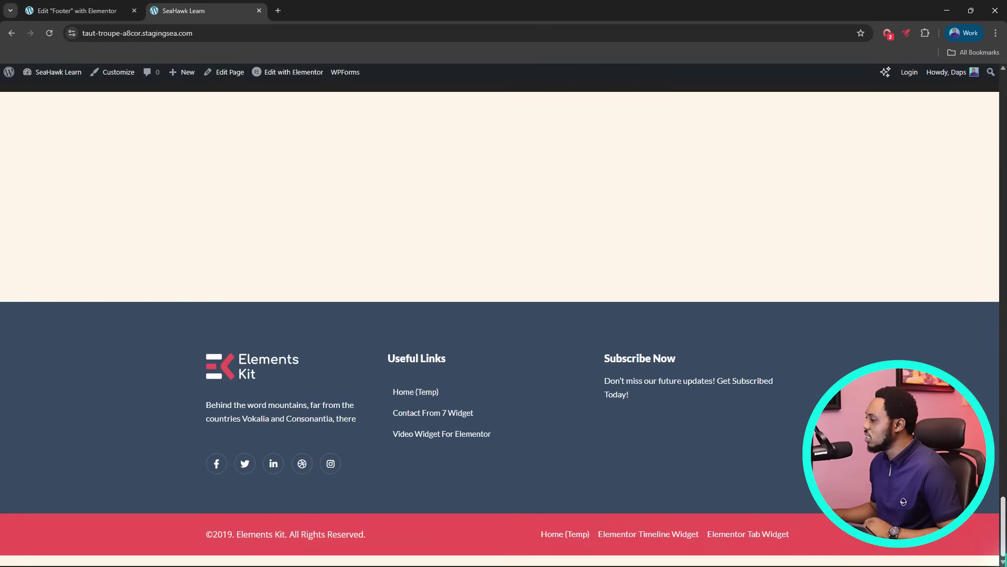
scroll(460, 433, up, 2)
scroll(459, 433, up, 4)
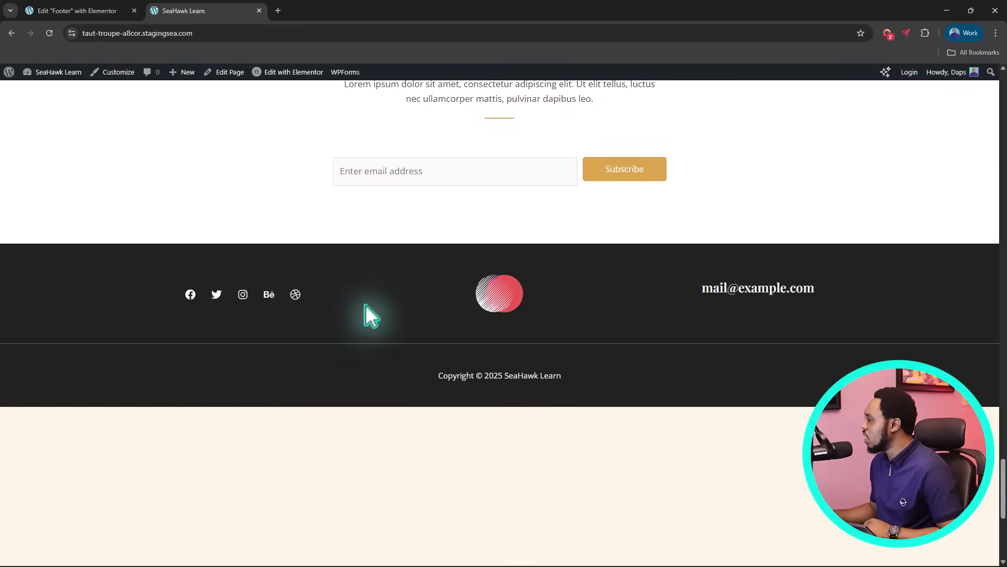
Step: In the theme customizer's footer builder, remove all footer elements, including Social, Widget 1 and Copyright, and publish the change
click(118, 78)
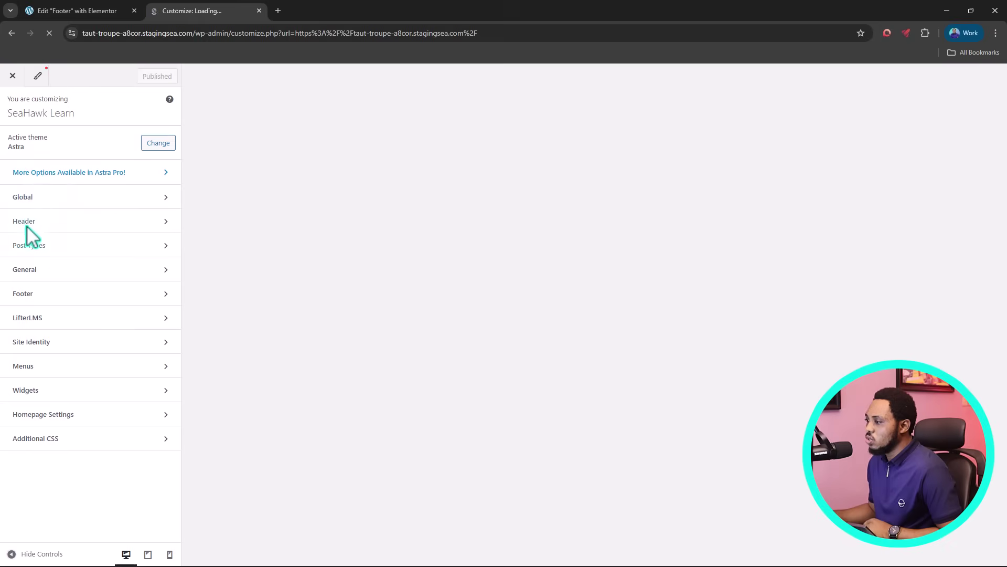
click(25, 297)
click(230, 472)
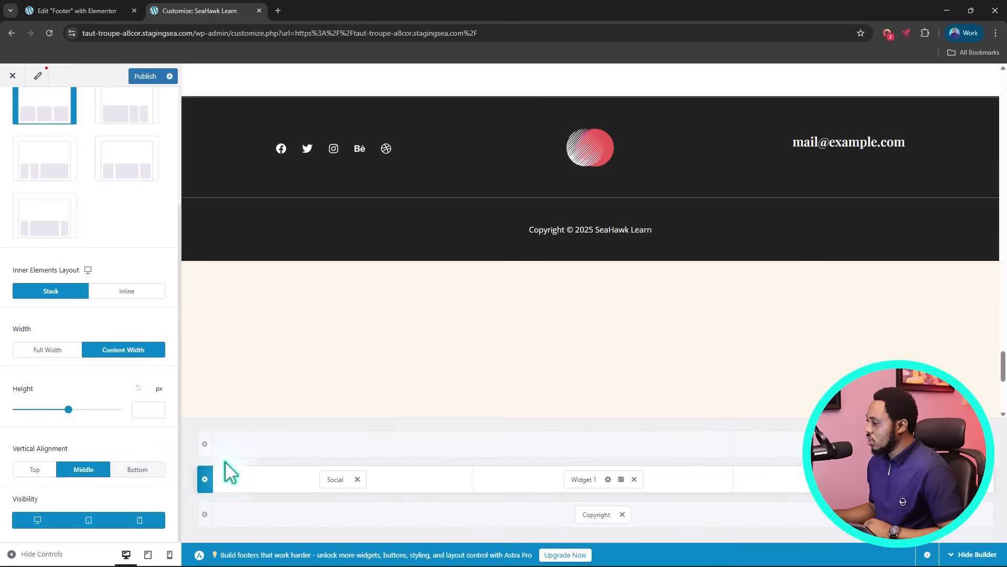
click(357, 479)
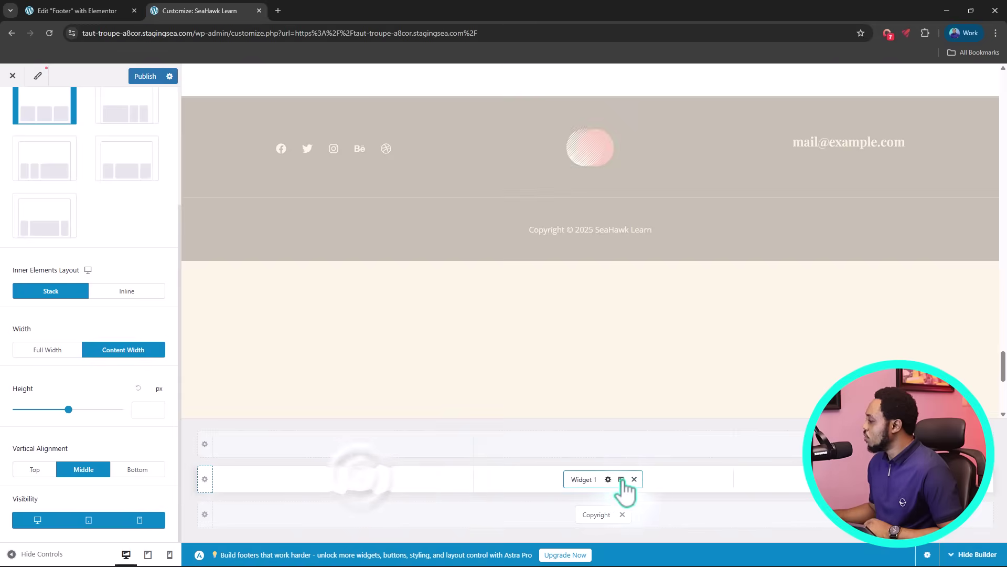
click(635, 479)
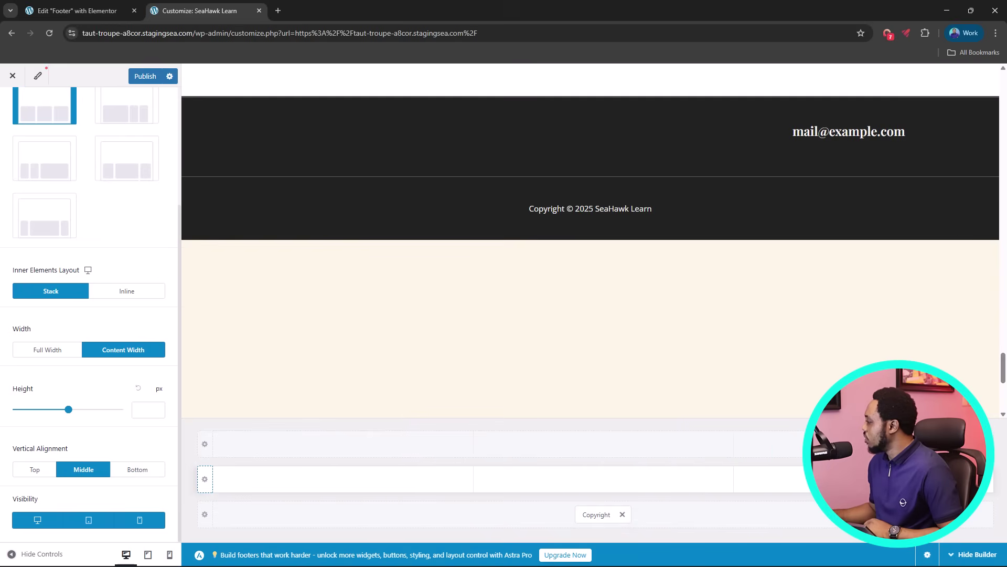
click(623, 514)
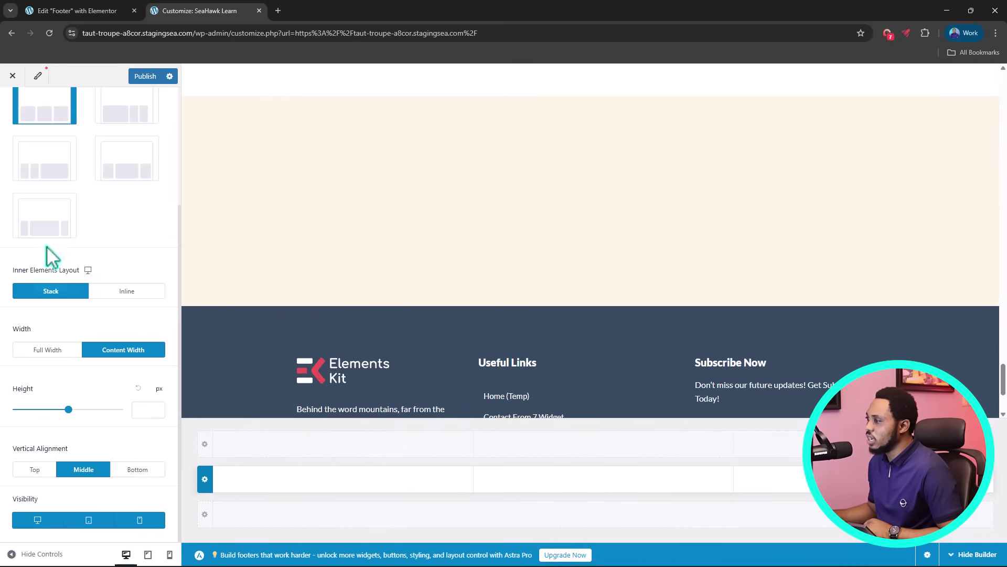
scroll(103, 231, up, 3)
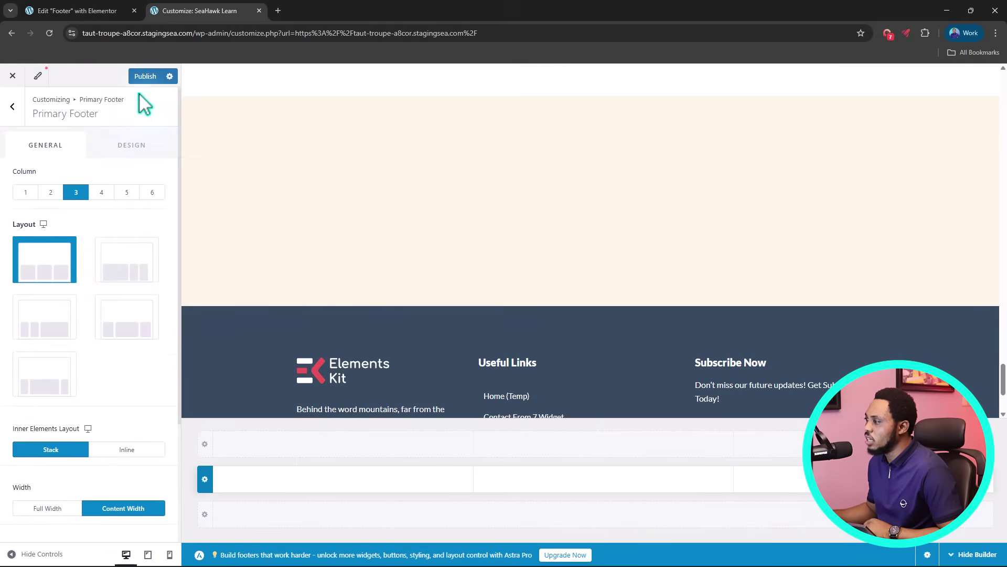
click(146, 79)
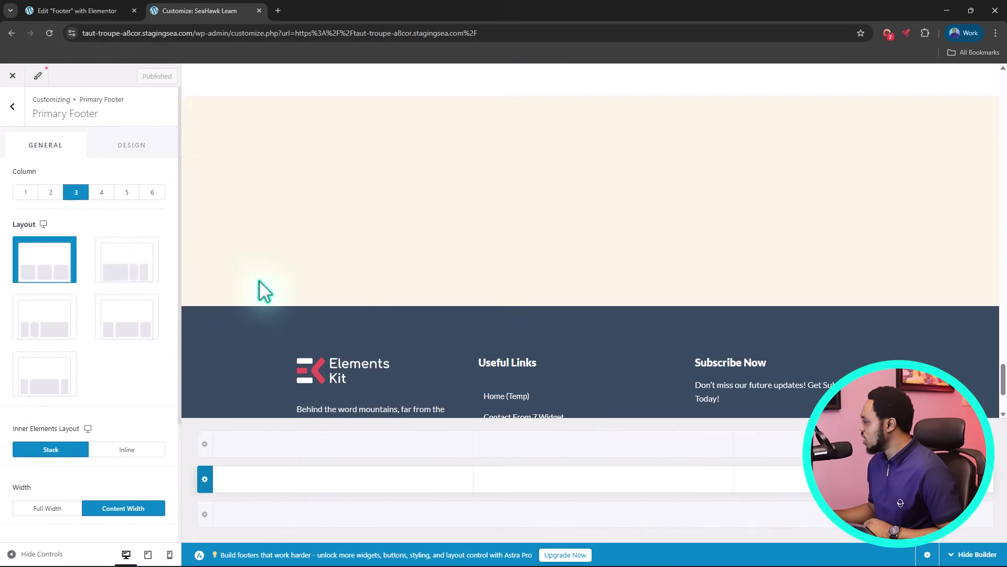
Step: Examine the footer area in the preview, leave the customizer and review the live home page from header to footer
scroll(461, 368, down, 3)
scroll(458, 362, up, 6)
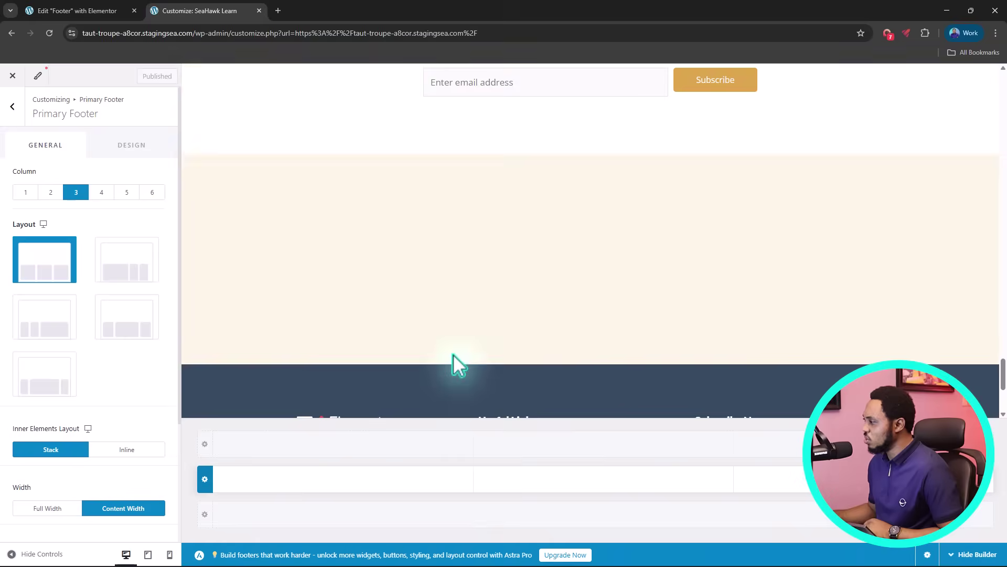
scroll(385, 356, down, 3)
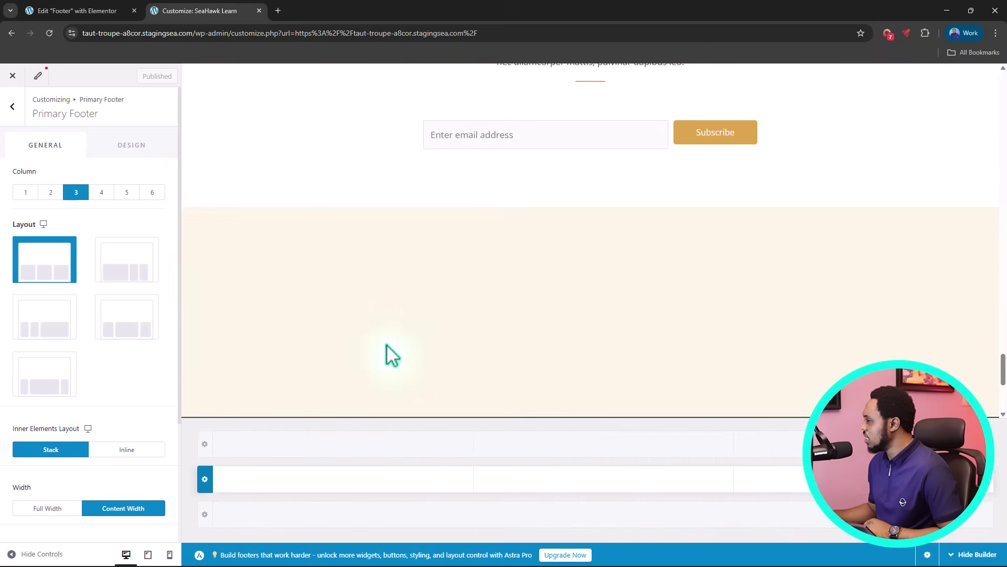
click(12, 107)
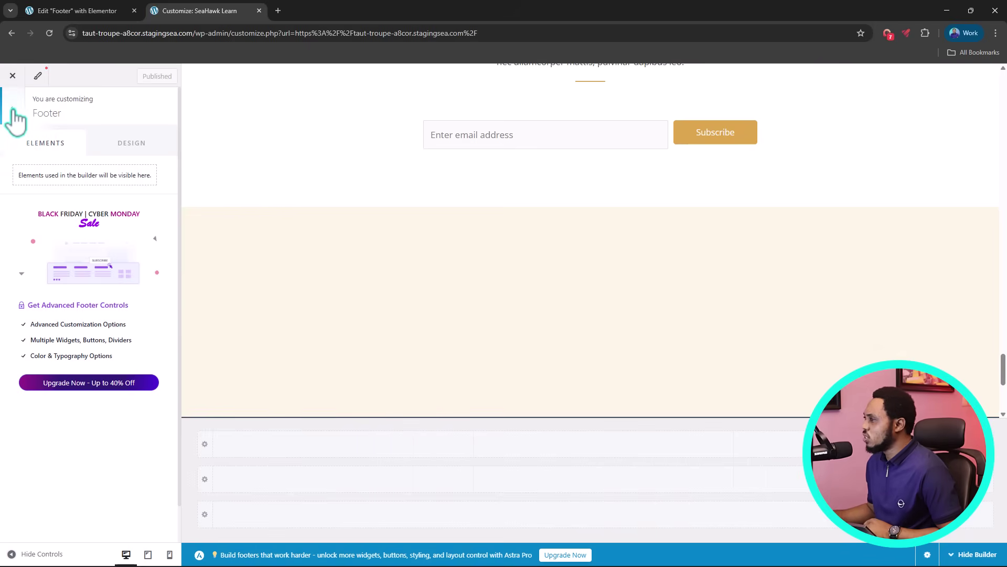
click(13, 110)
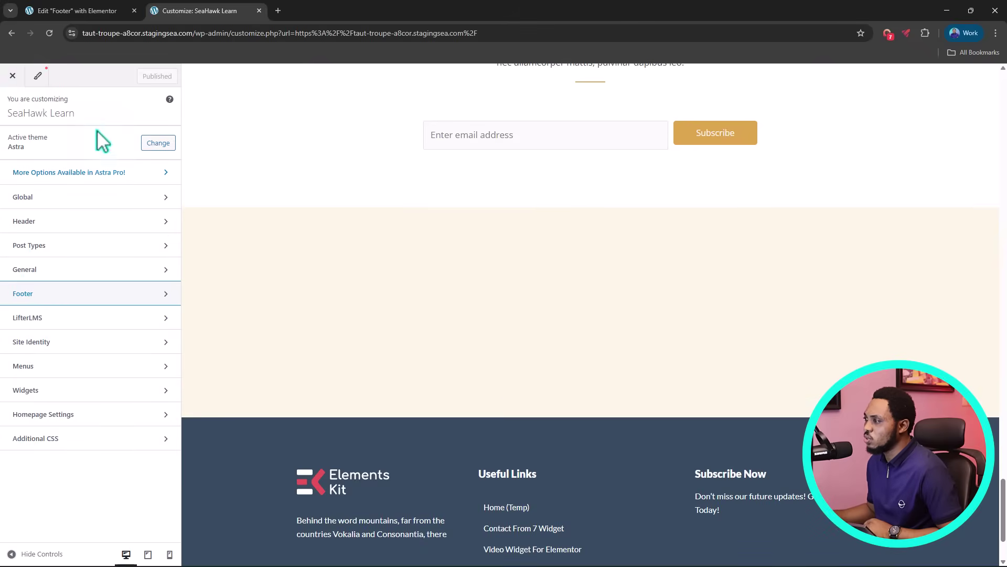
click(14, 76)
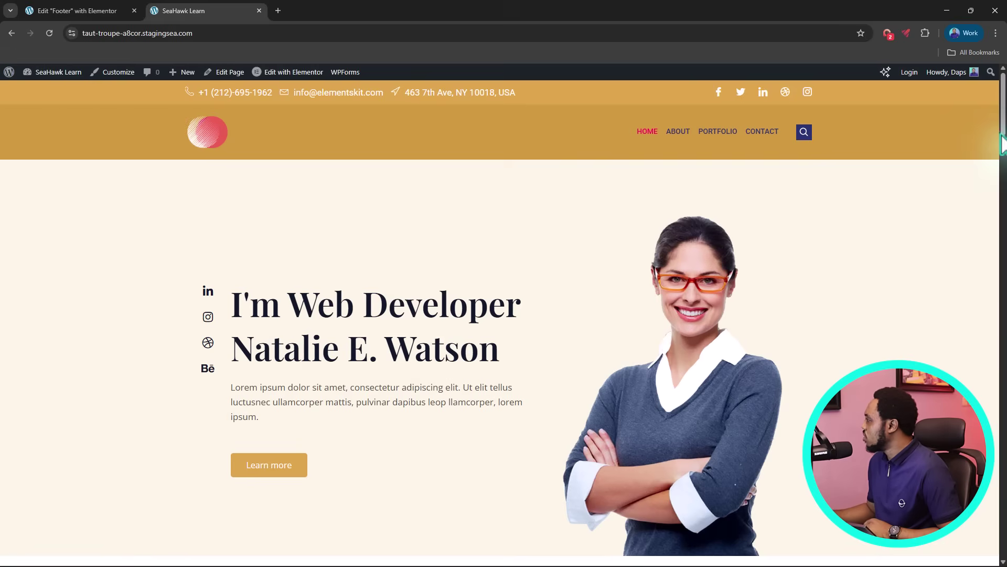
scroll(1002, 129, down, 1)
drag(1002, 129, 1002, 525)
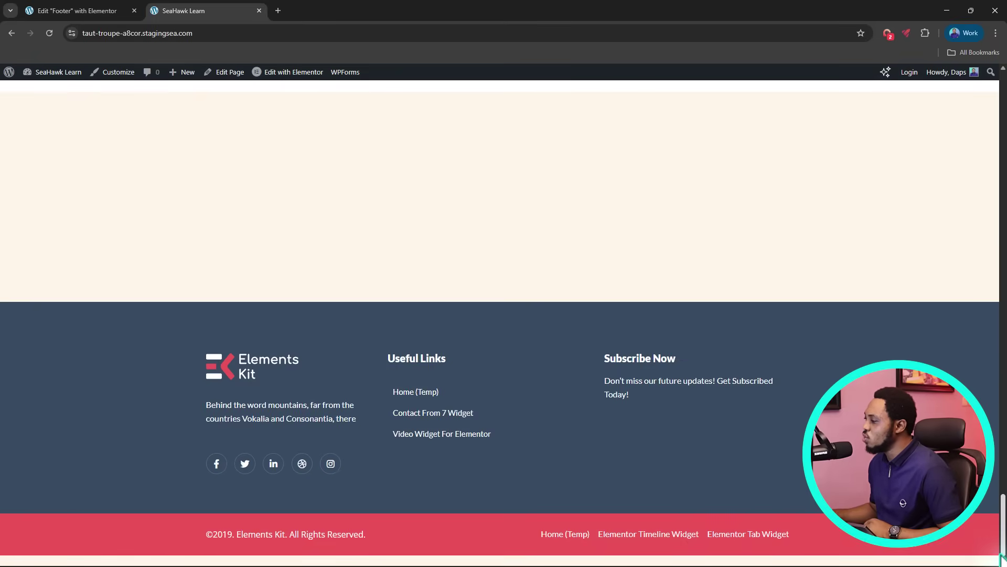
drag(1001, 557, 1003, 126)
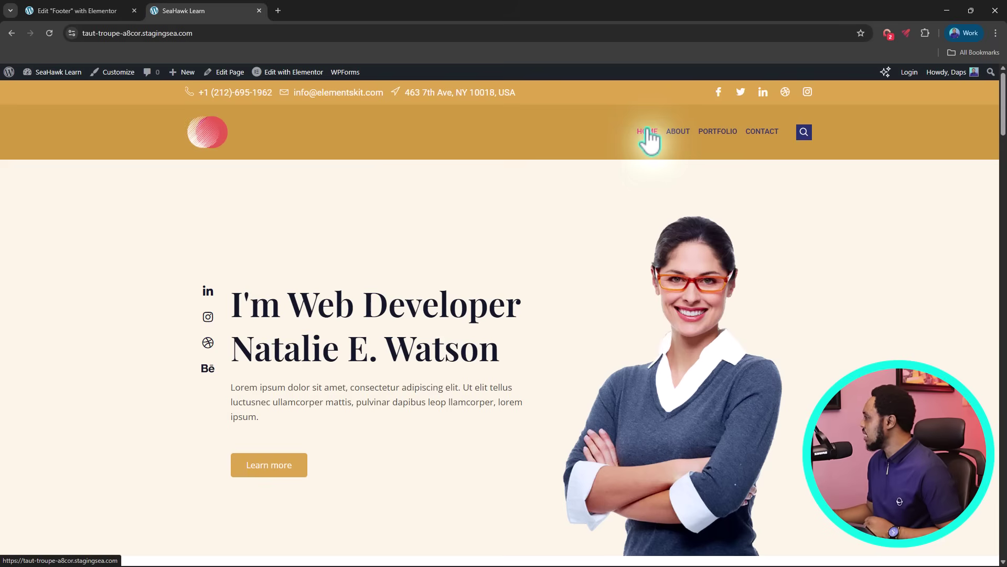
Step: Exit the Footer template editor to WordPress and open the site's Menus settings
click(65, 10)
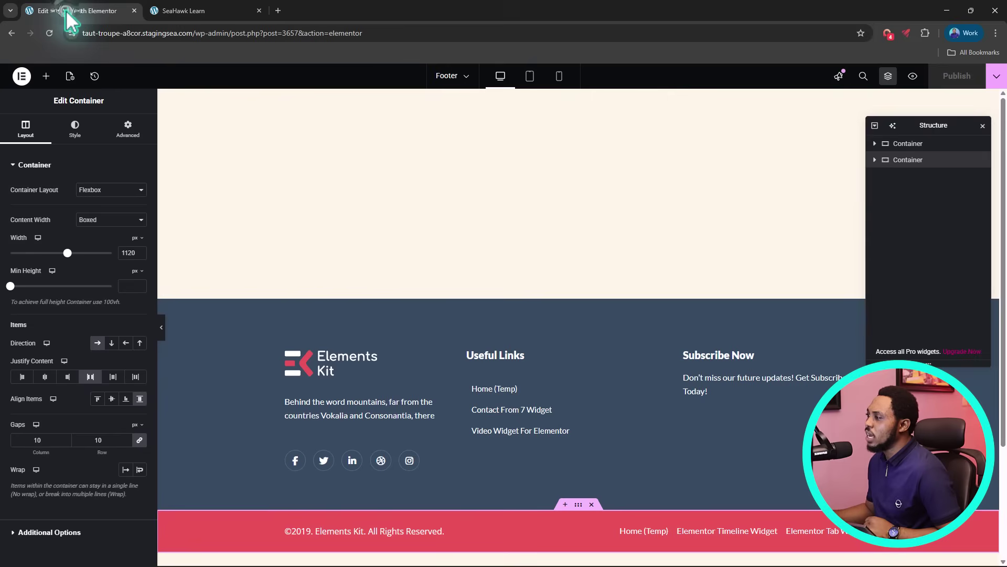
click(22, 76)
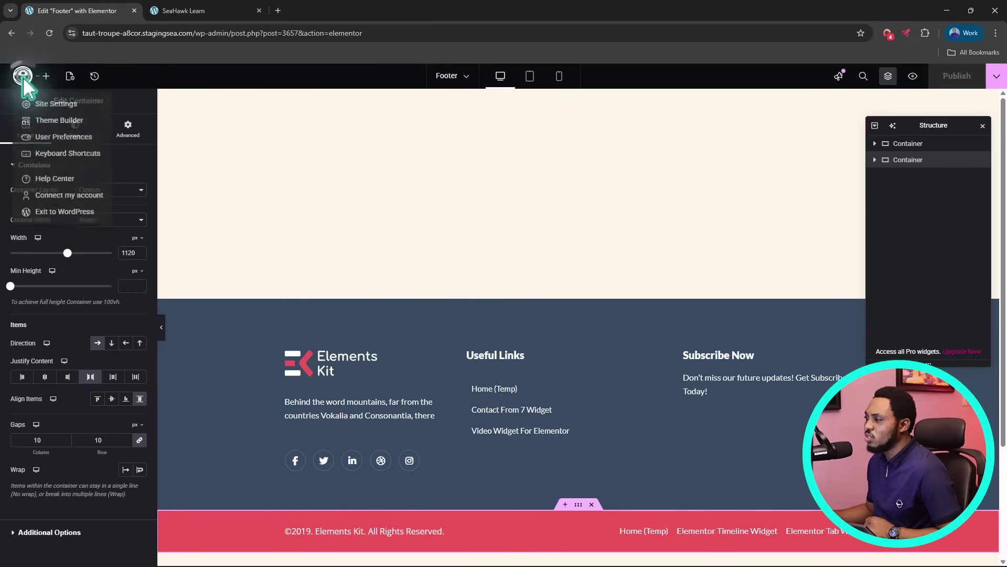
click(58, 213)
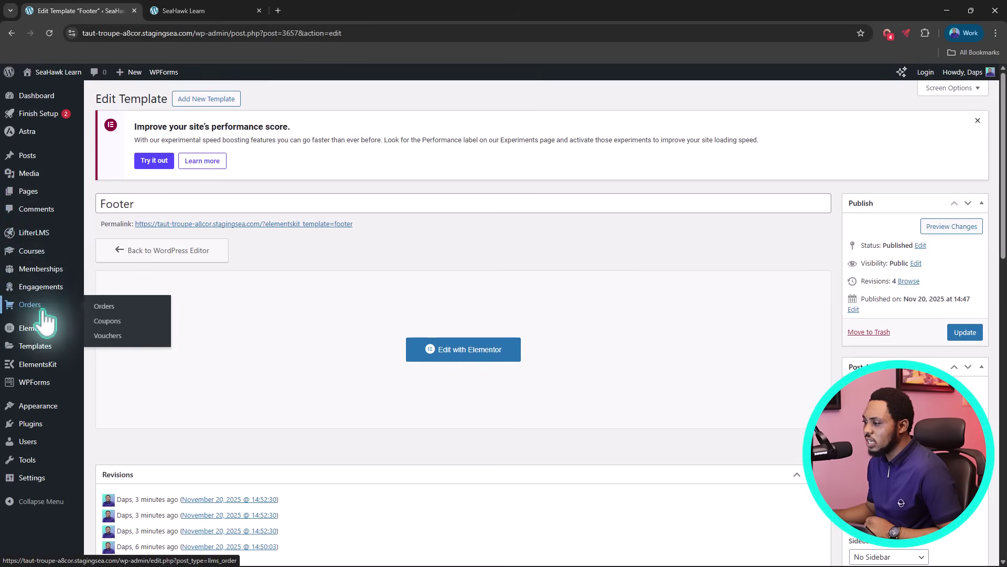
mouse_move(39, 407)
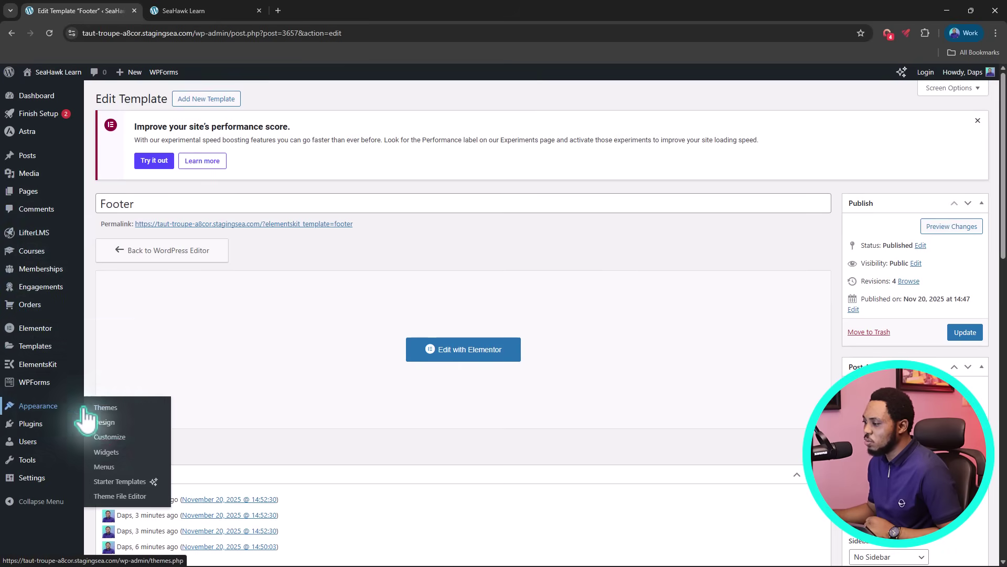
click(105, 467)
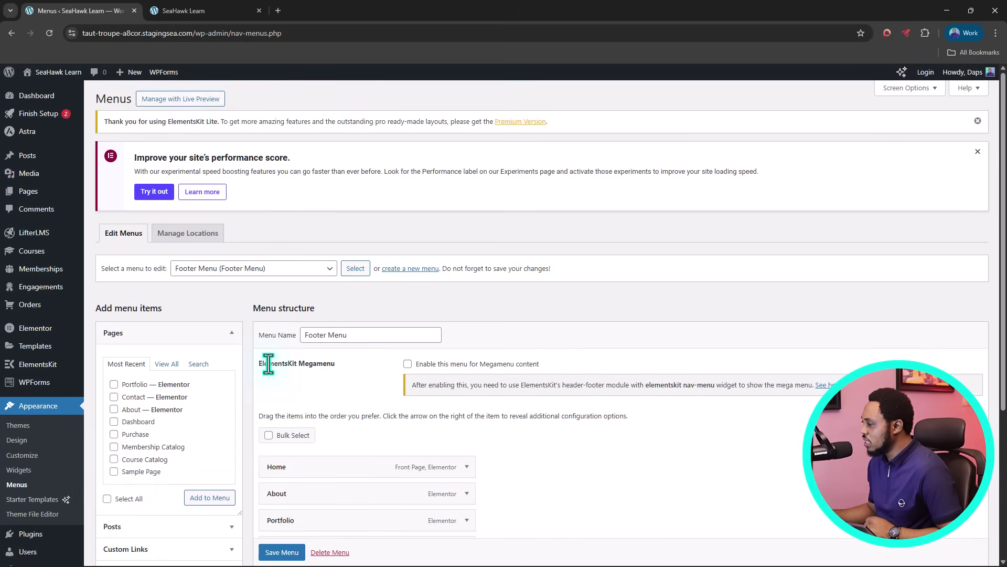
Step: Enable Footer Menu for ElementsKit Megamenu content and save the menu
click(408, 364)
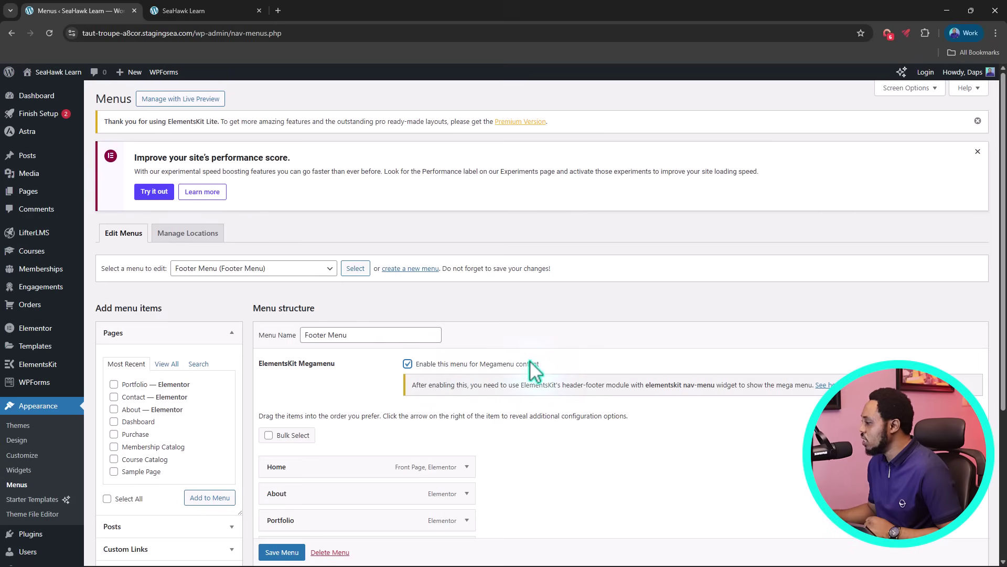
scroll(530, 360, down, 3)
scroll(530, 359, down, 1)
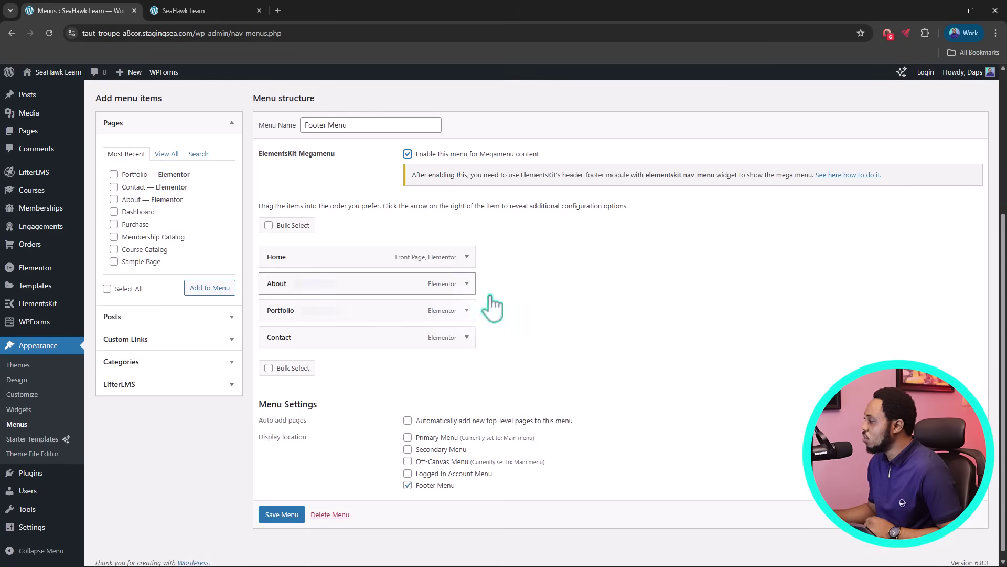
click(286, 506)
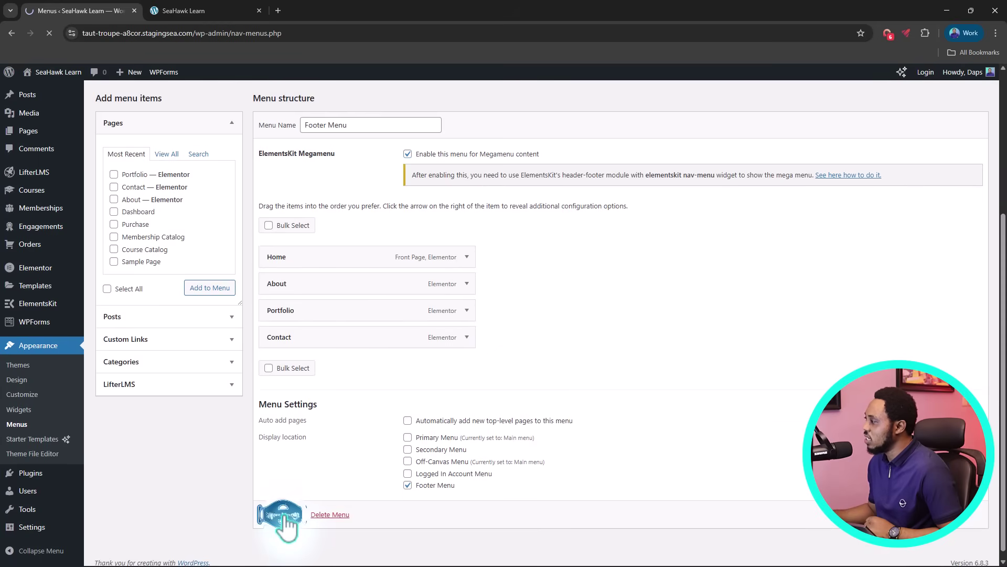
scroll(502, 443, down, 2)
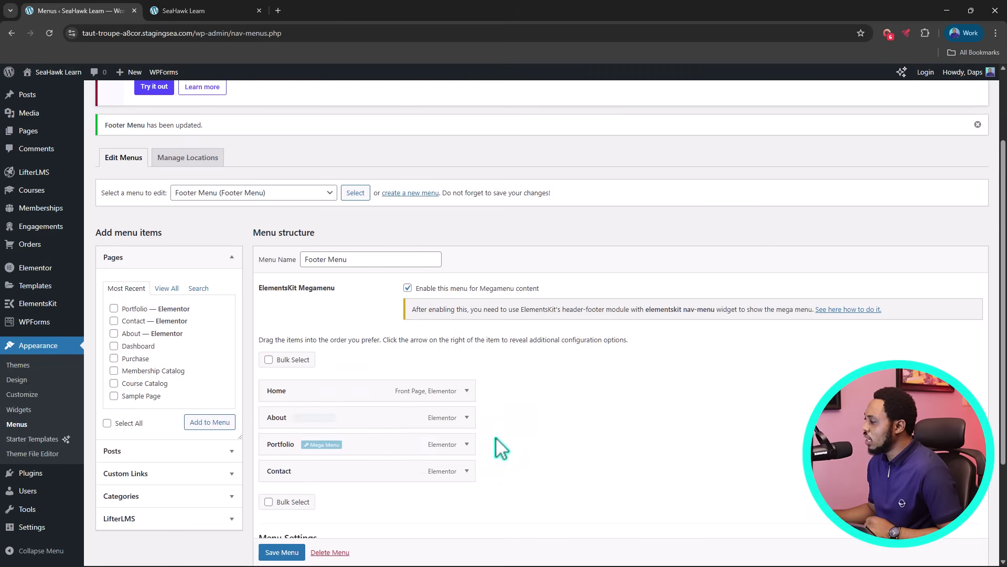
Step: Enable the megamenu for the About menu item and open its megamenu content for editing
mouse_move(314, 397)
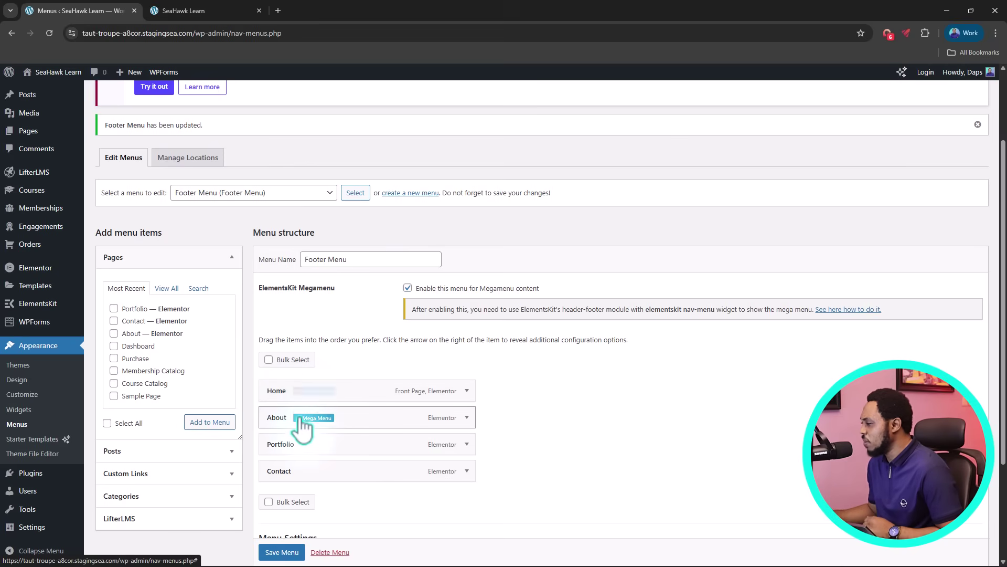
mouse_move(303, 428)
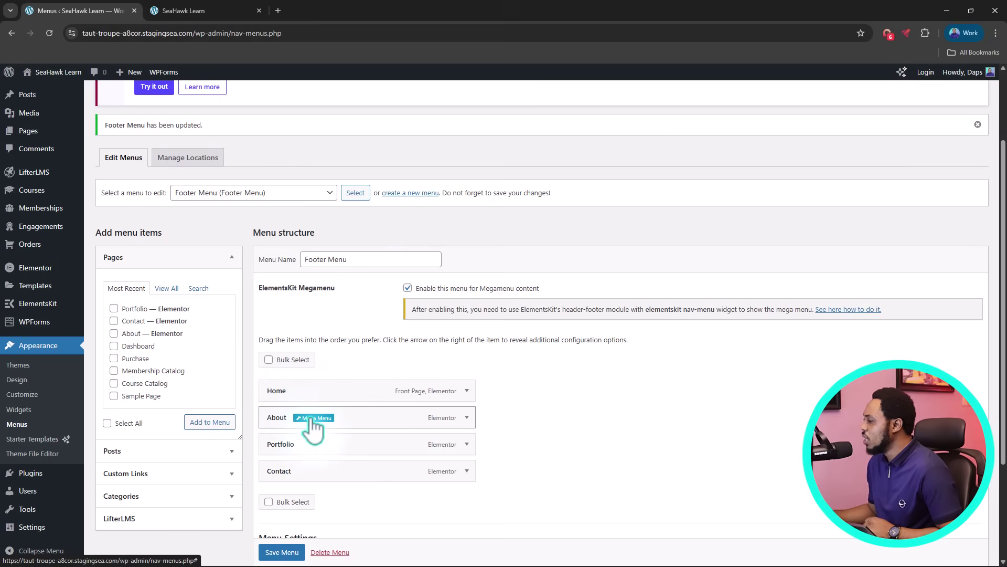
click(313, 420)
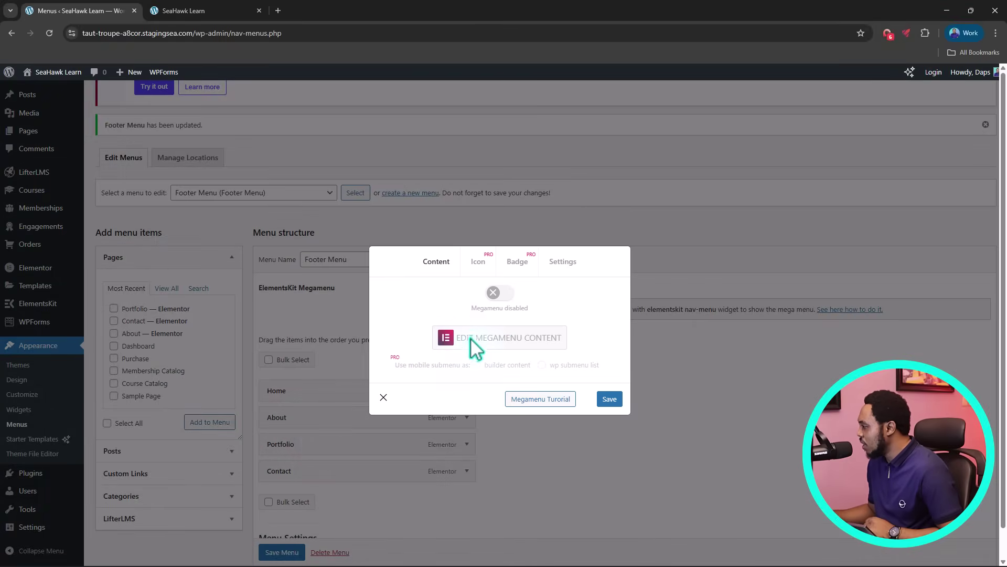
click(504, 294)
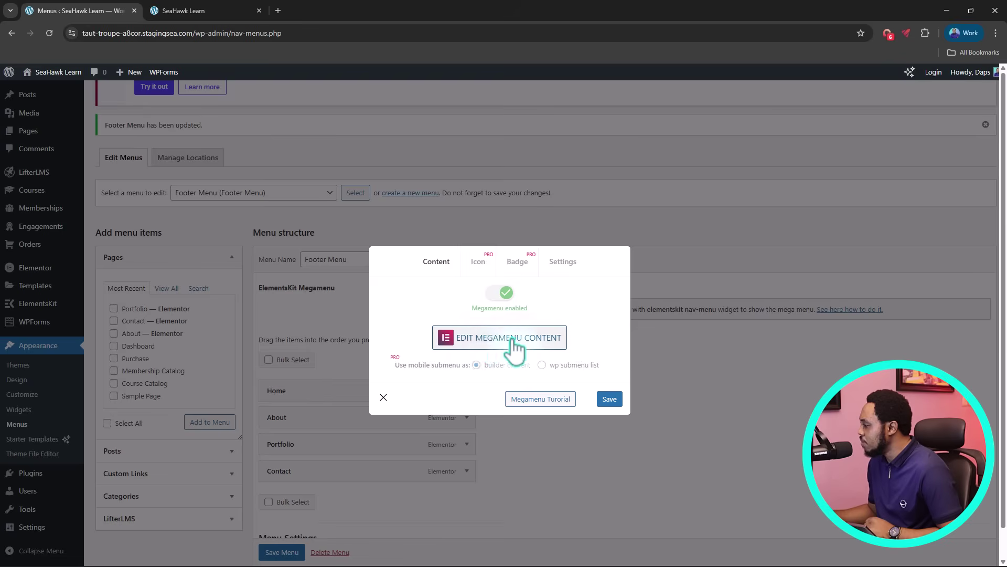
click(477, 340)
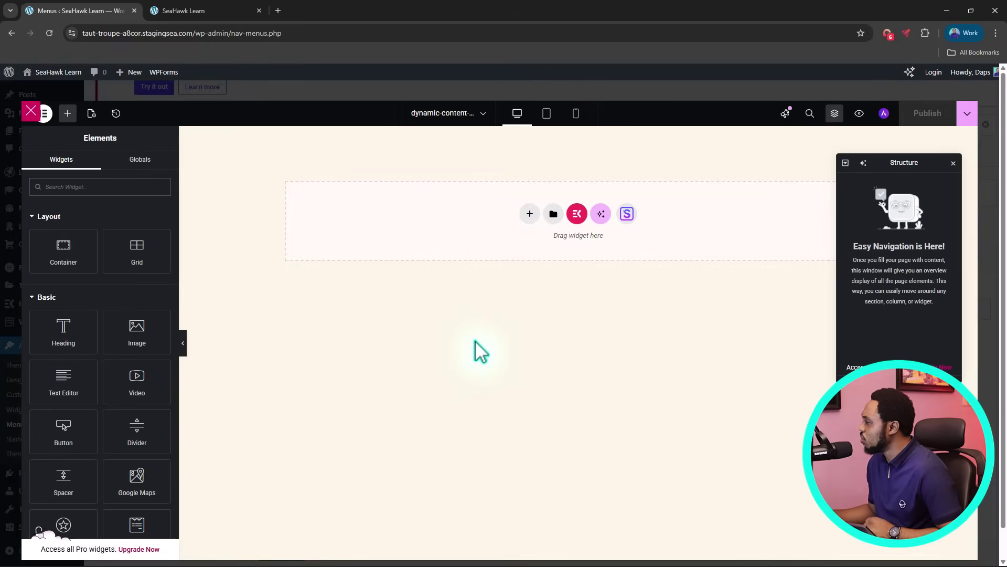
Step: Insert the Mega Menu – Mens Fashion section from the Megamenu category of the ElementsKit section library
click(577, 215)
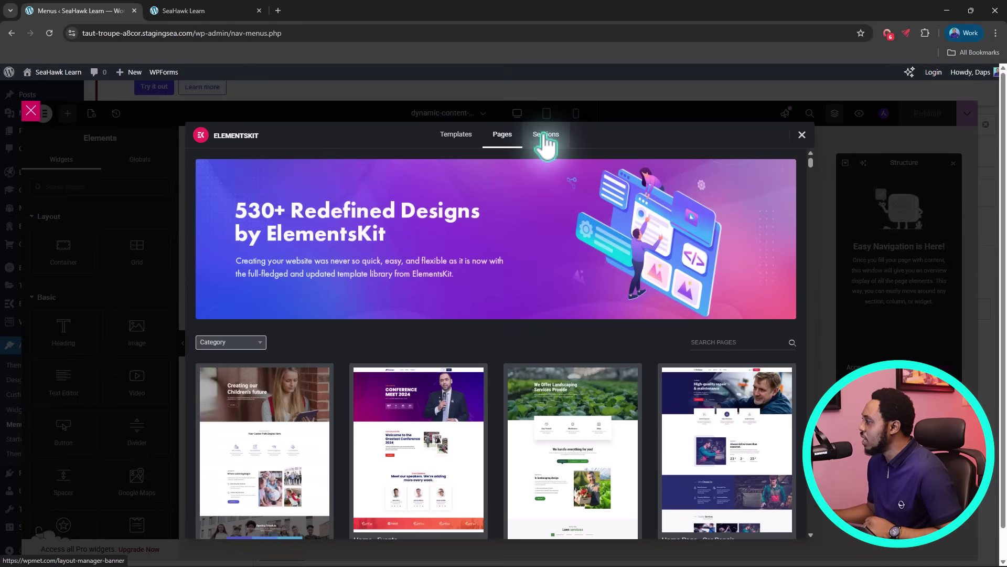
click(543, 136)
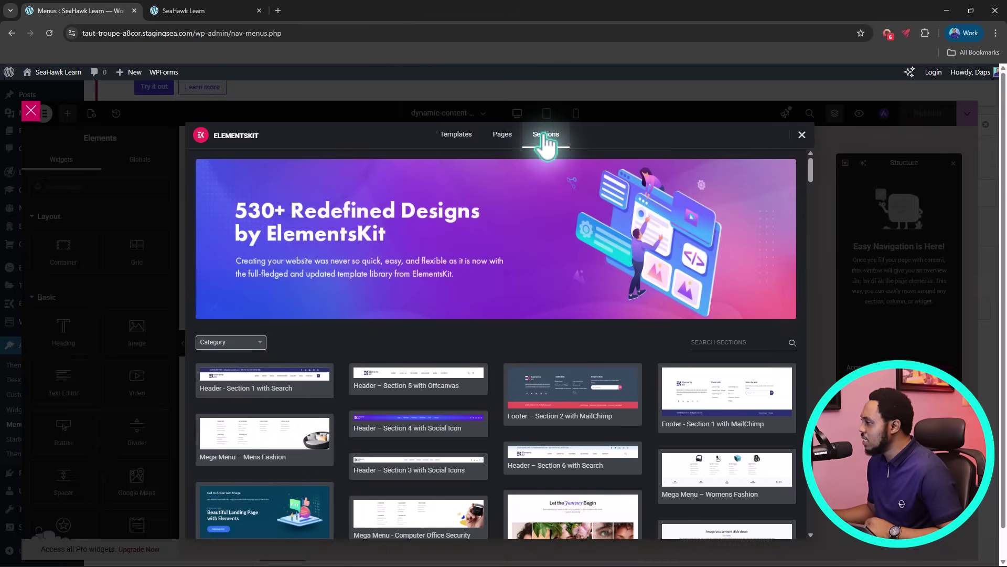
click(260, 344)
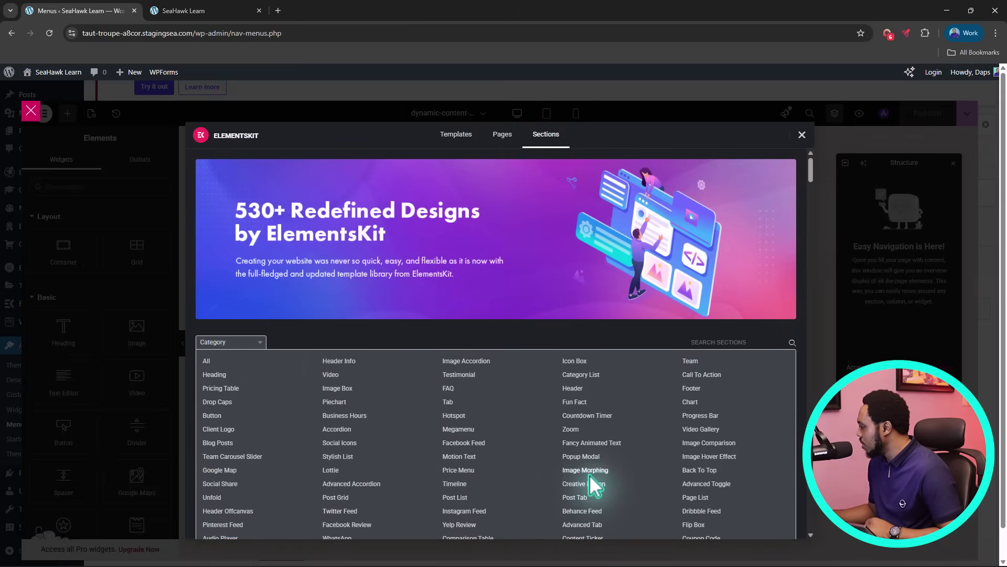
scroll(589, 474, down, 2)
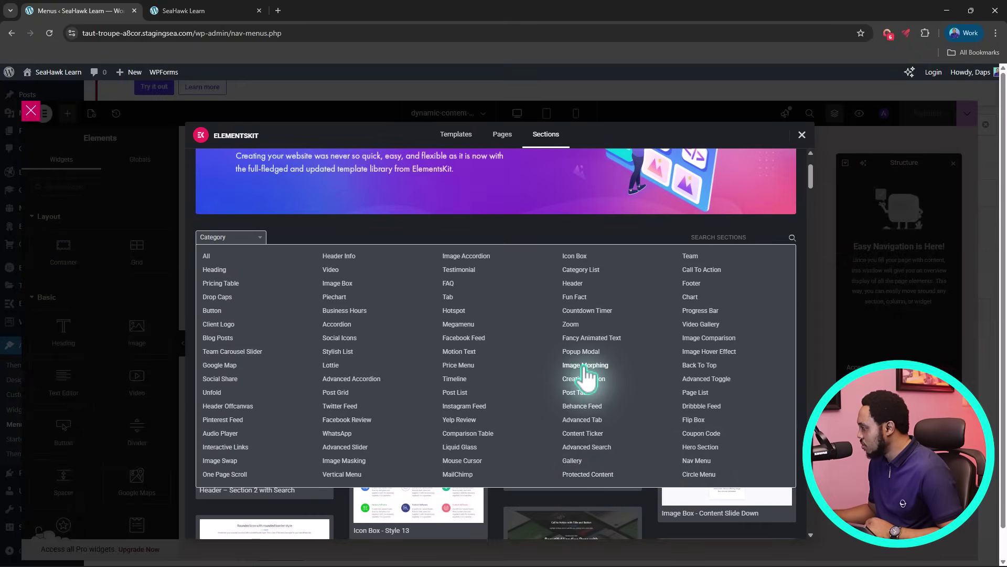
click(460, 325)
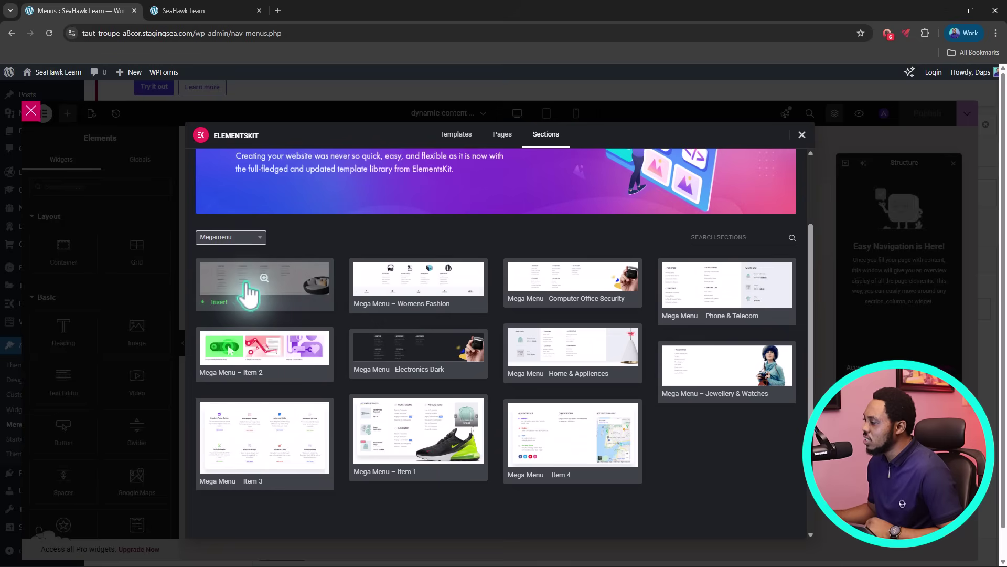
click(226, 307)
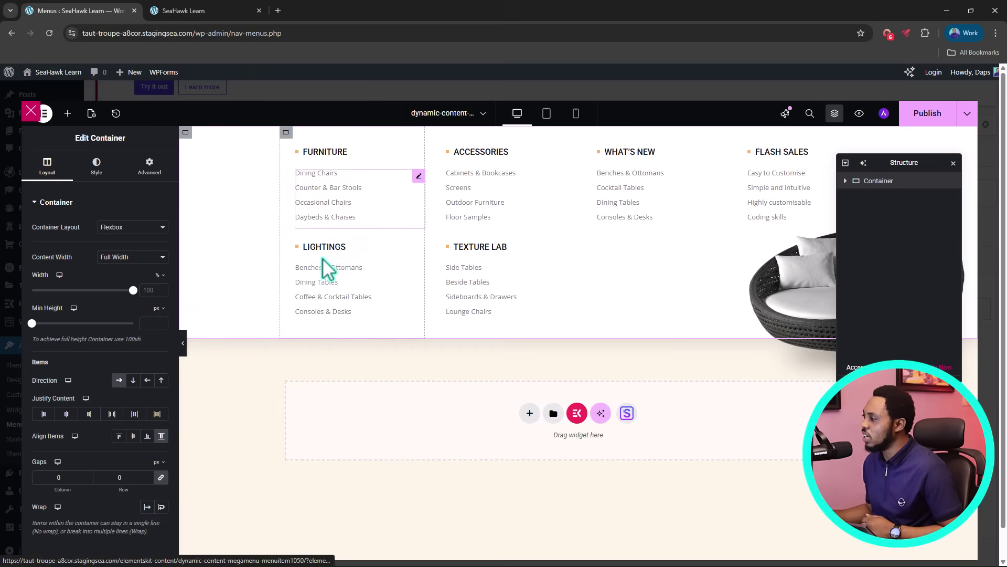
Step: Examine the editable text of the Dining Chairs entry in the Furniture page list and the settings of the sofa image
click(358, 187)
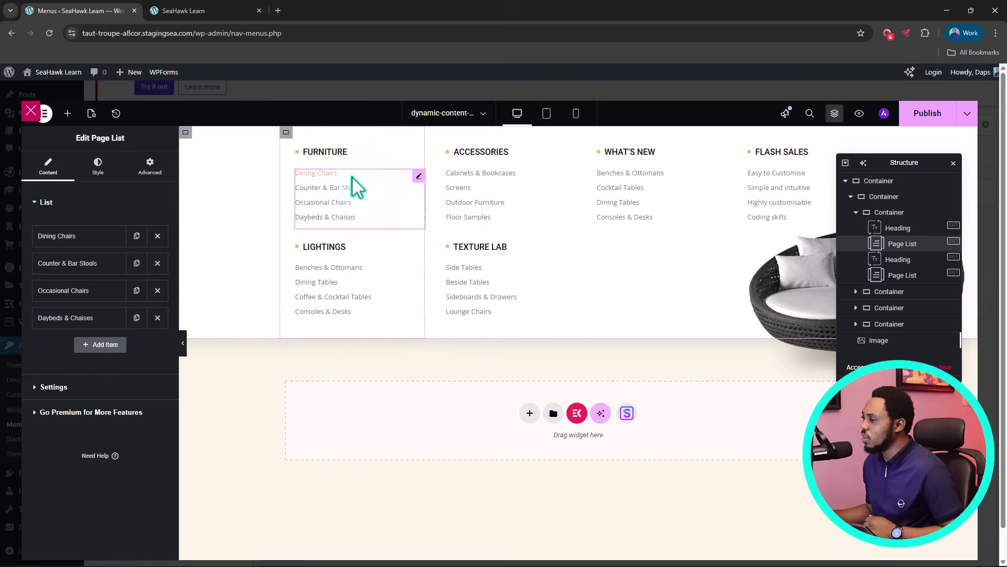
click(61, 252)
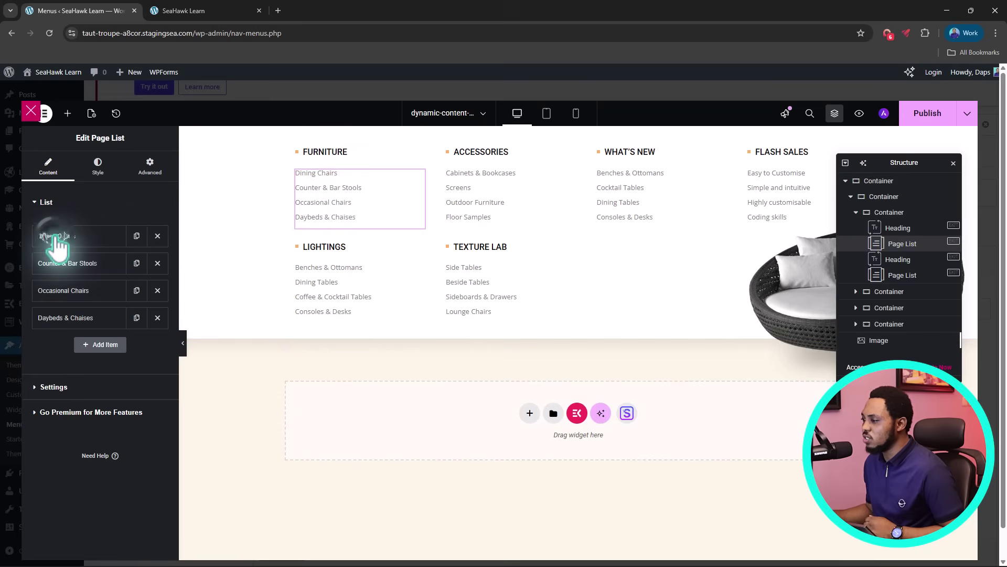
double_click(45, 275)
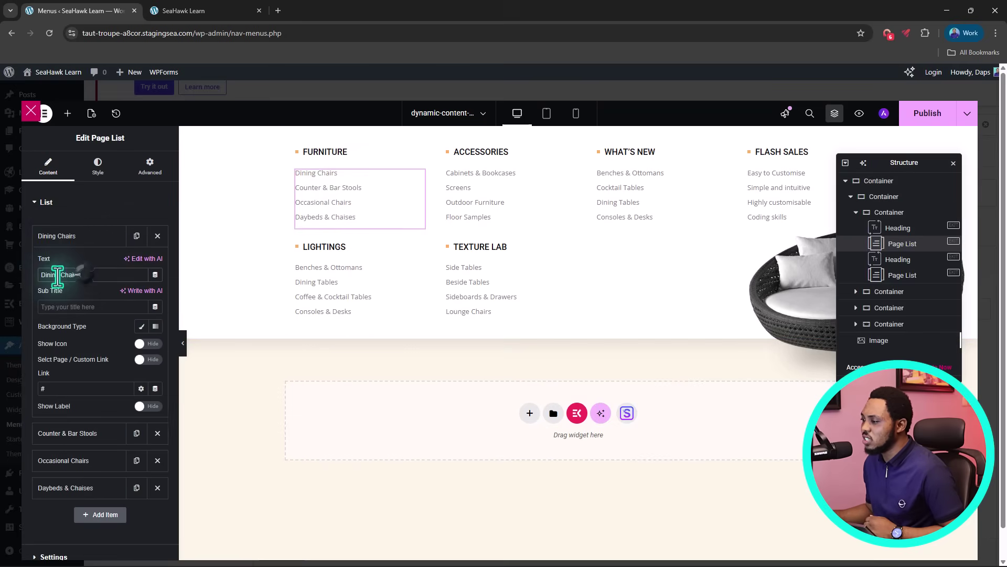
drag(45, 275, 57, 299)
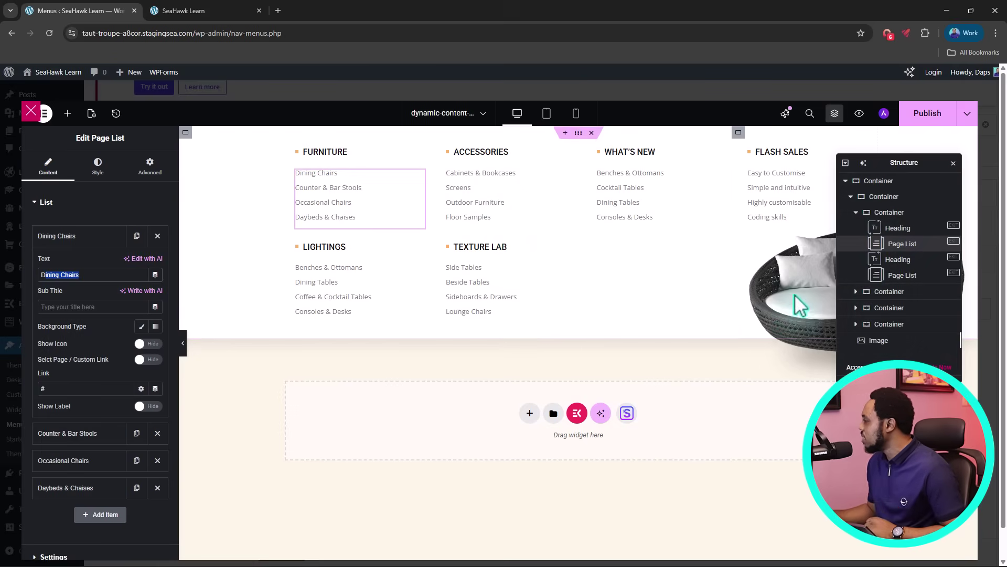
click(881, 341)
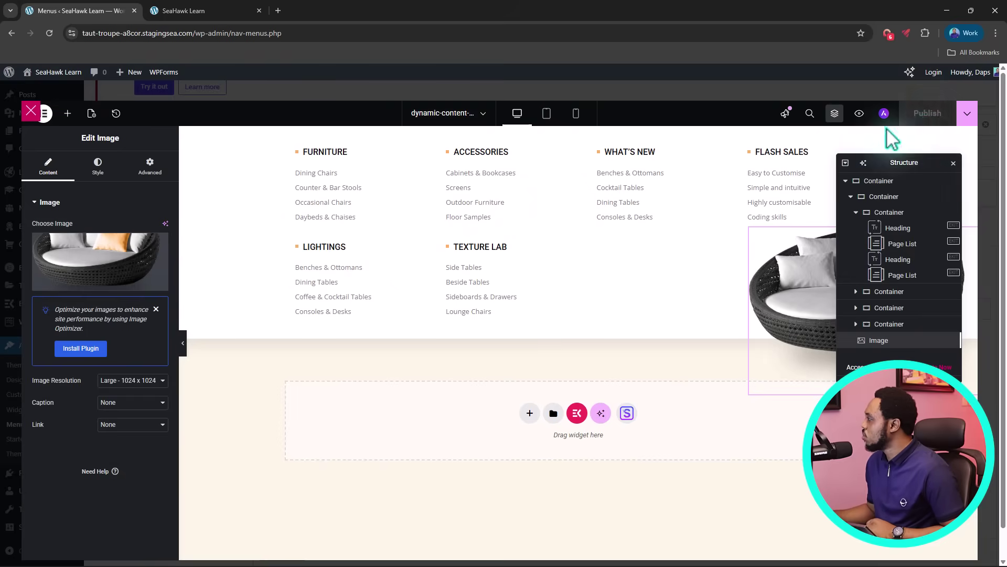
Step: Leave the published megamenu content editor, save the menu item's megamenu settings and save Footer Menu
click(33, 112)
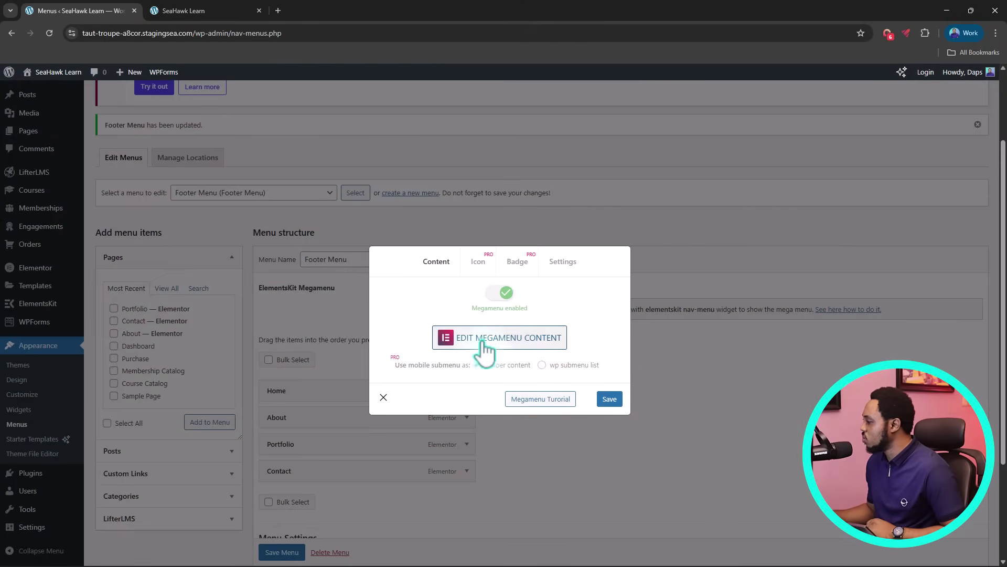
click(611, 400)
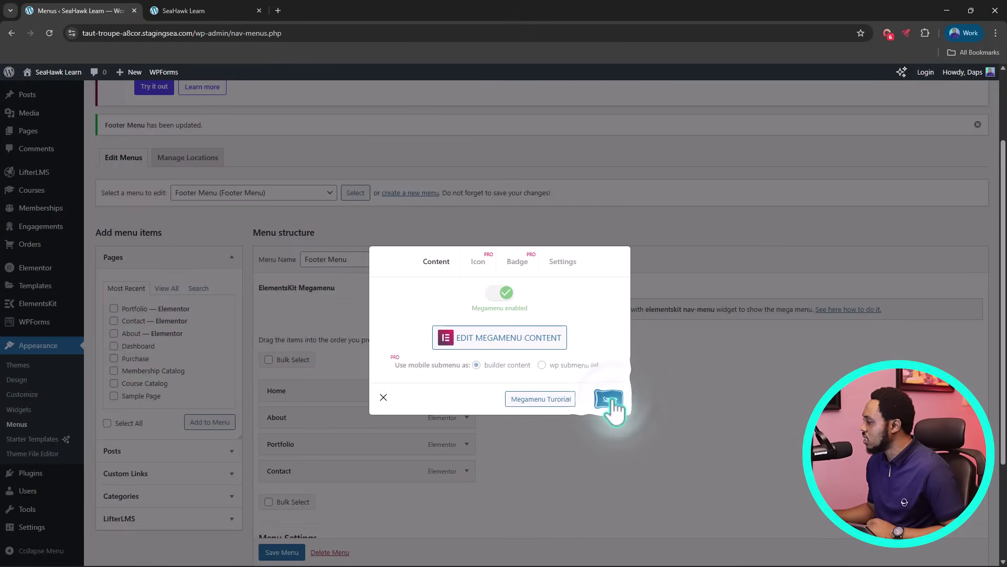
click(384, 397)
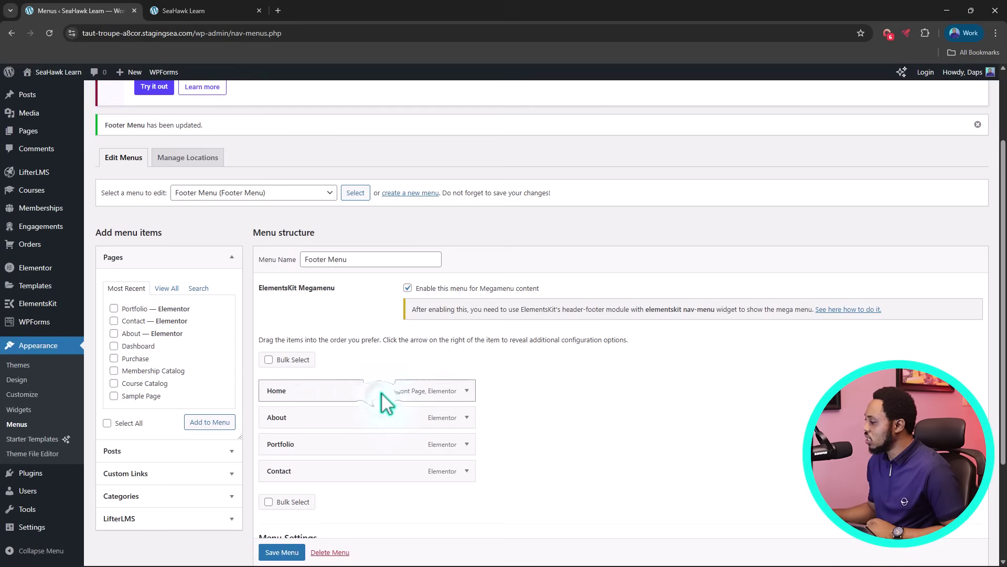
click(278, 552)
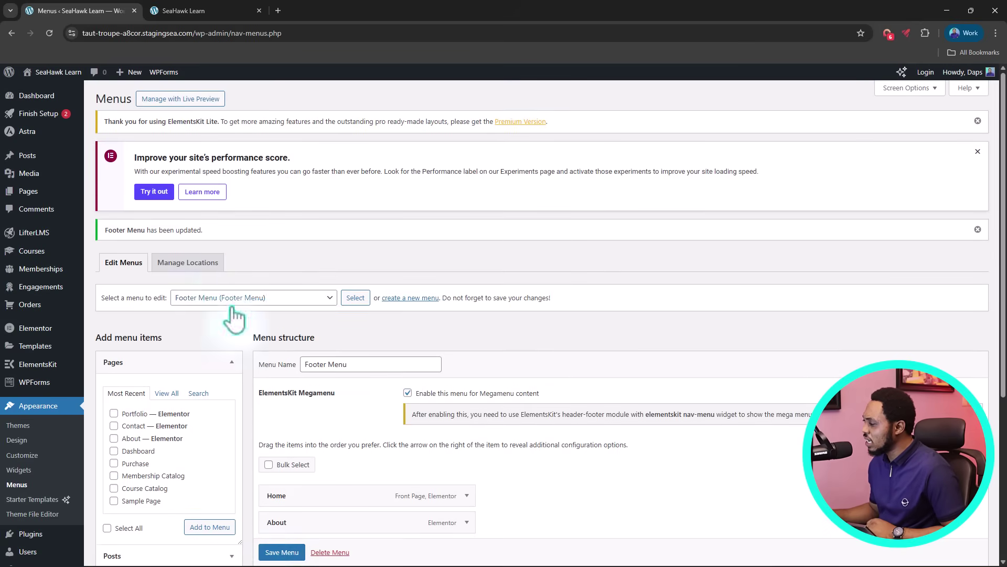
Step: Review the Footer Menu items and check the navigation in the live home page header
scroll(504, 239, down, 4)
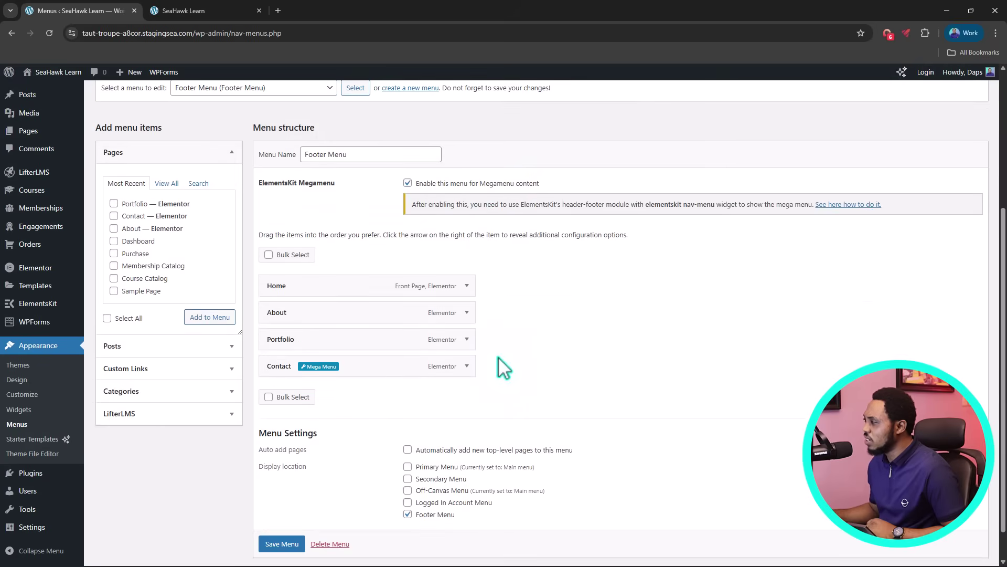
scroll(498, 357, up, 2)
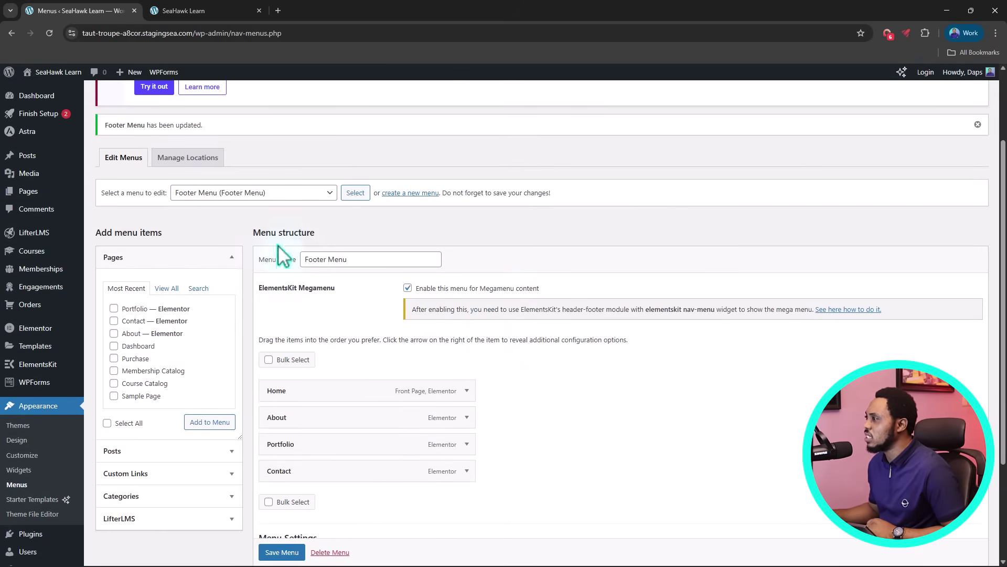
click(196, 5)
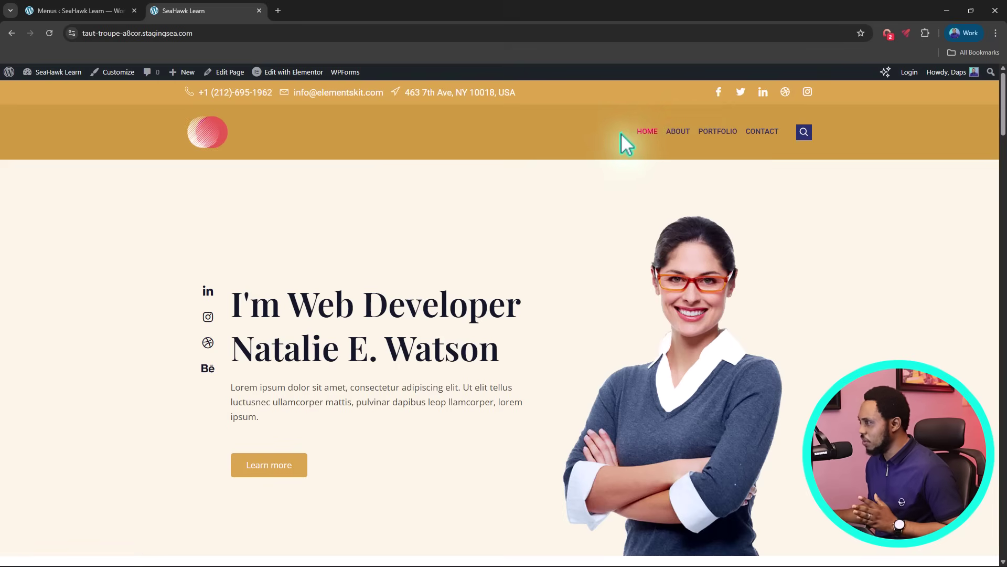
Step: Return to the WordPress admin and open the ElementsKit Header template for editing with Elementor
click(76, 13)
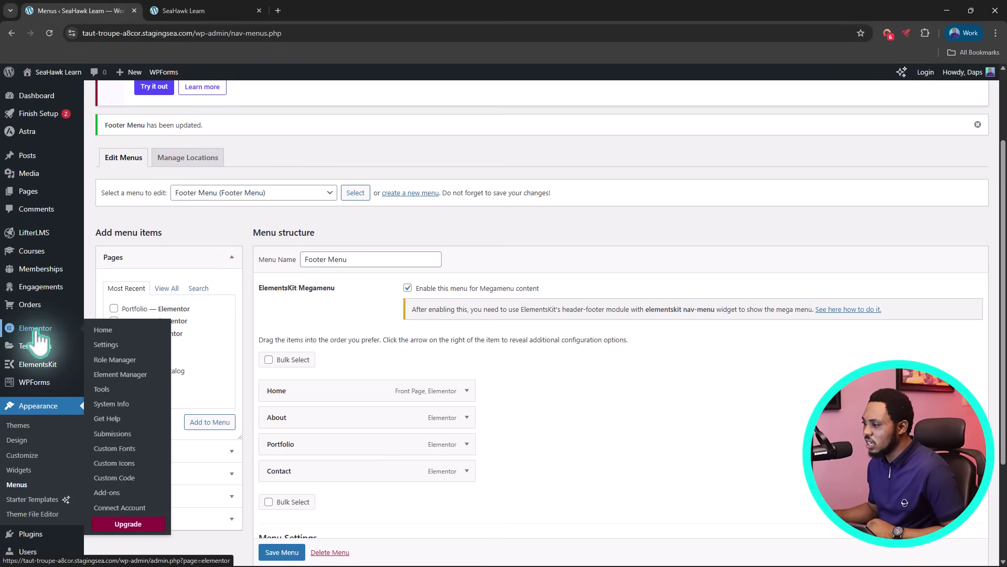
mouse_move(39, 370)
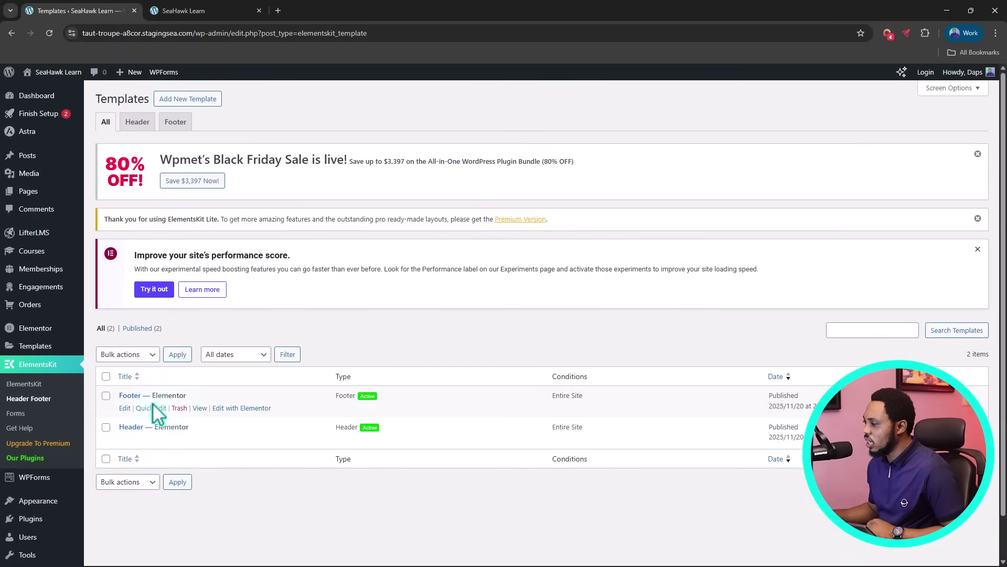
click(227, 440)
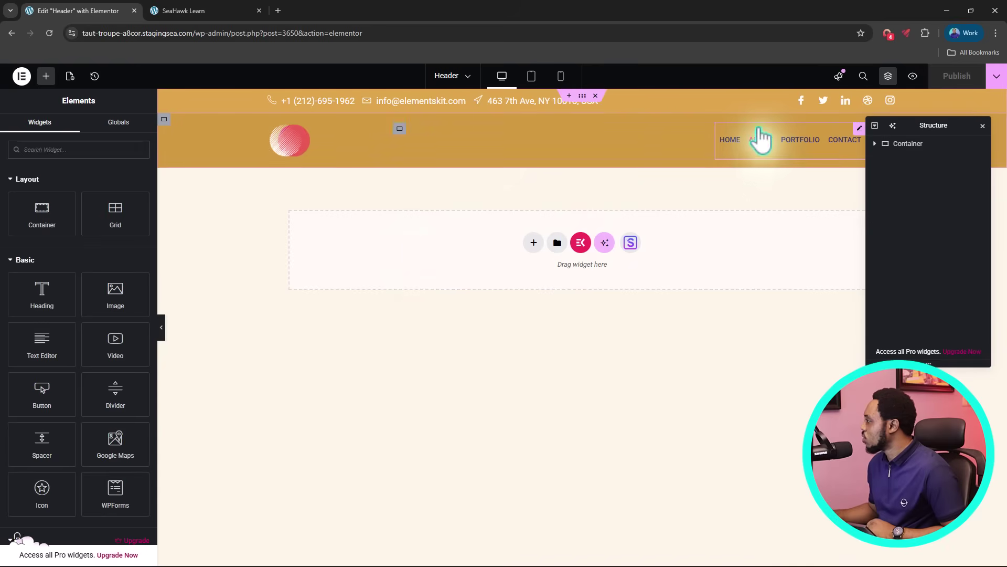
Step: Set the header's ElementsKit Nav Menu to use Footer Menu and publish the template
click(756, 152)
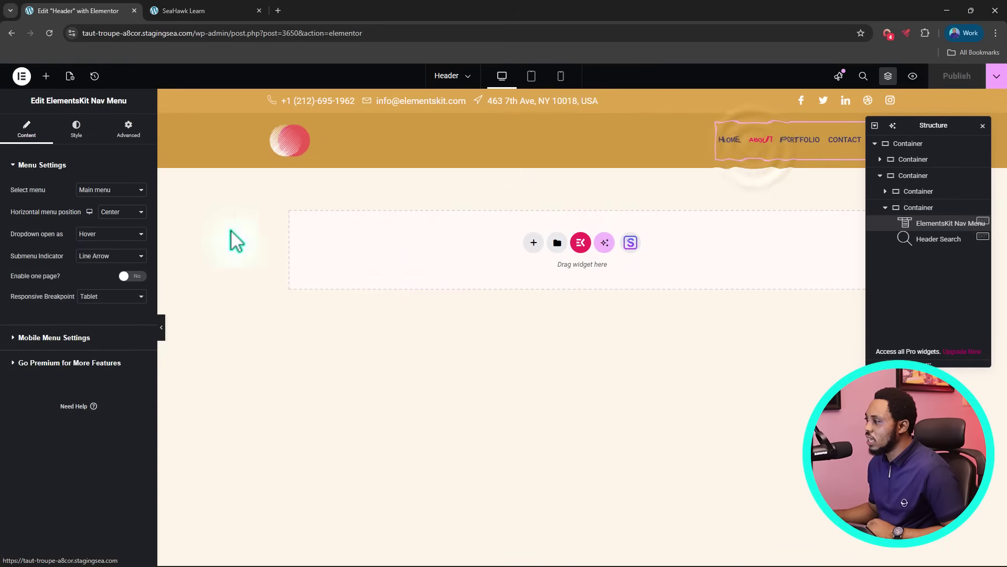
click(110, 190)
click(113, 203)
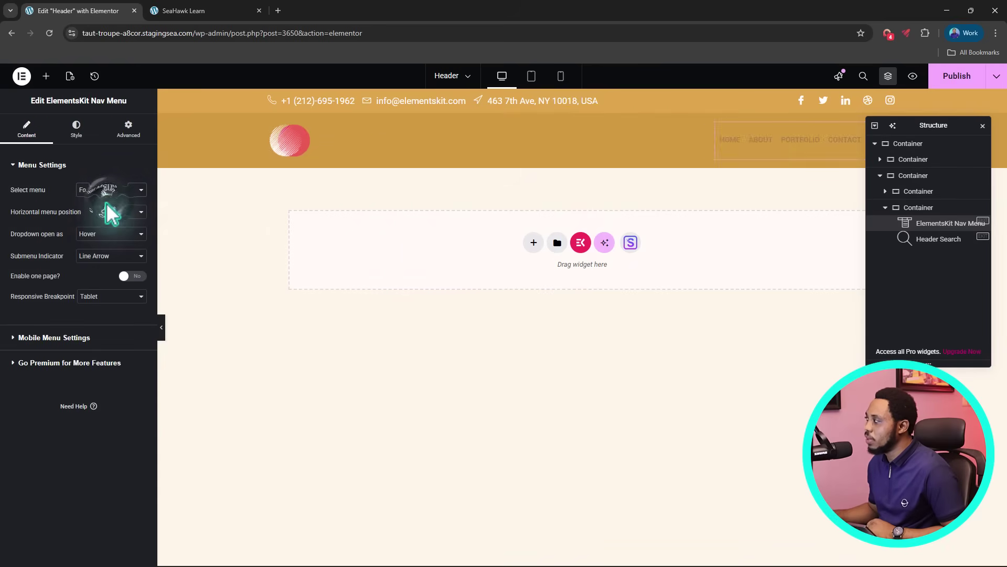
click(941, 78)
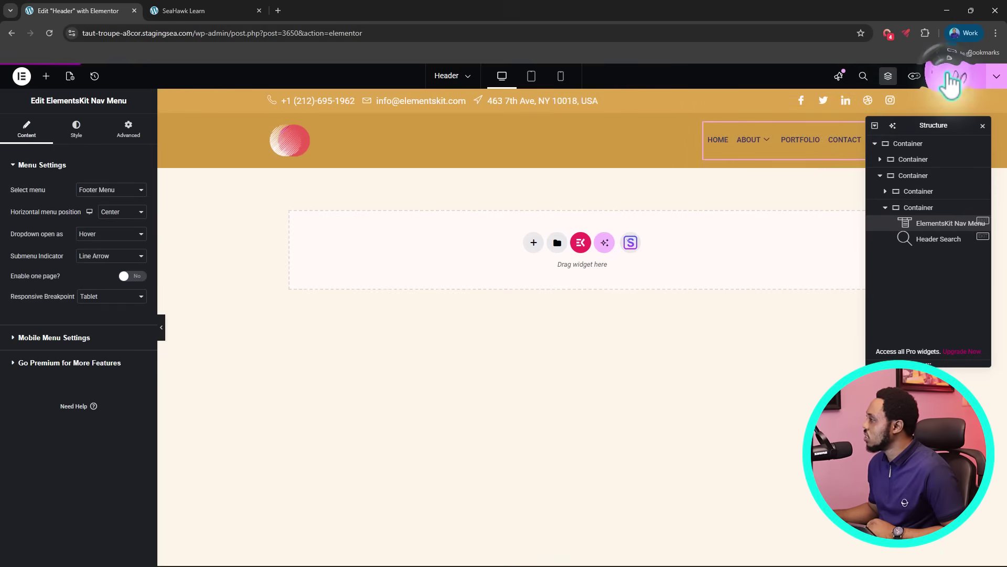
Step: Reload the live home page and examine the mega menu under About
click(199, 11)
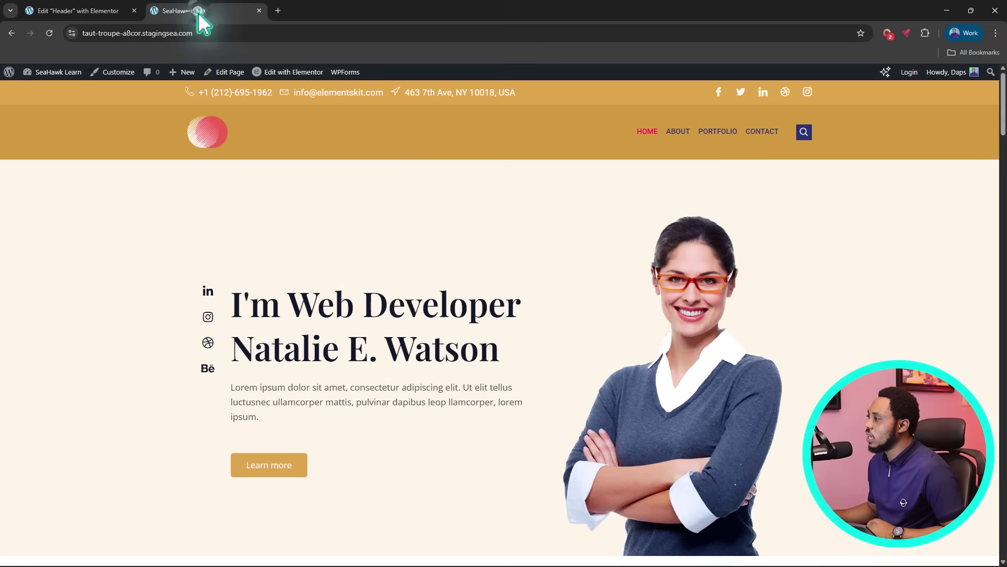
click(49, 33)
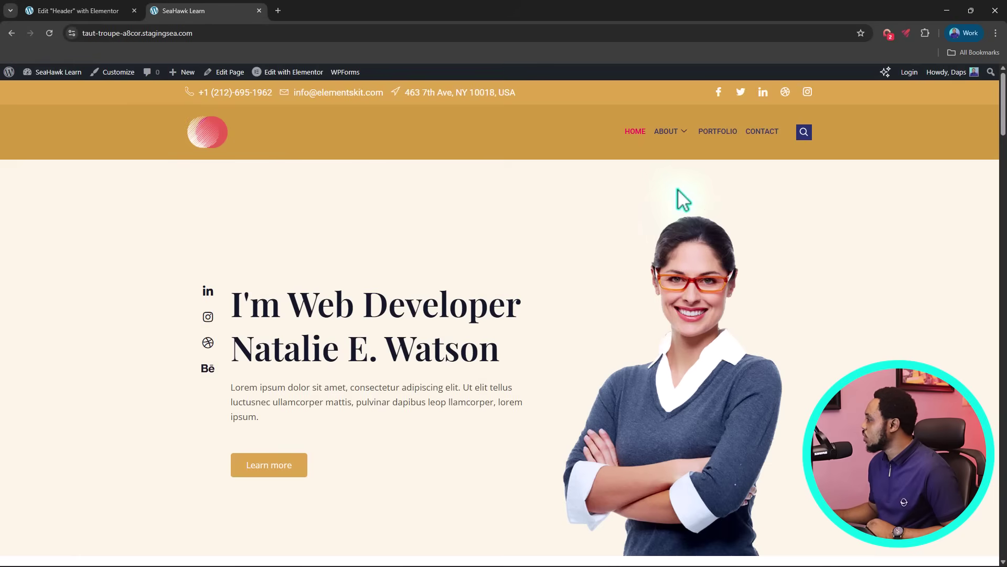
mouse_move(684, 147)
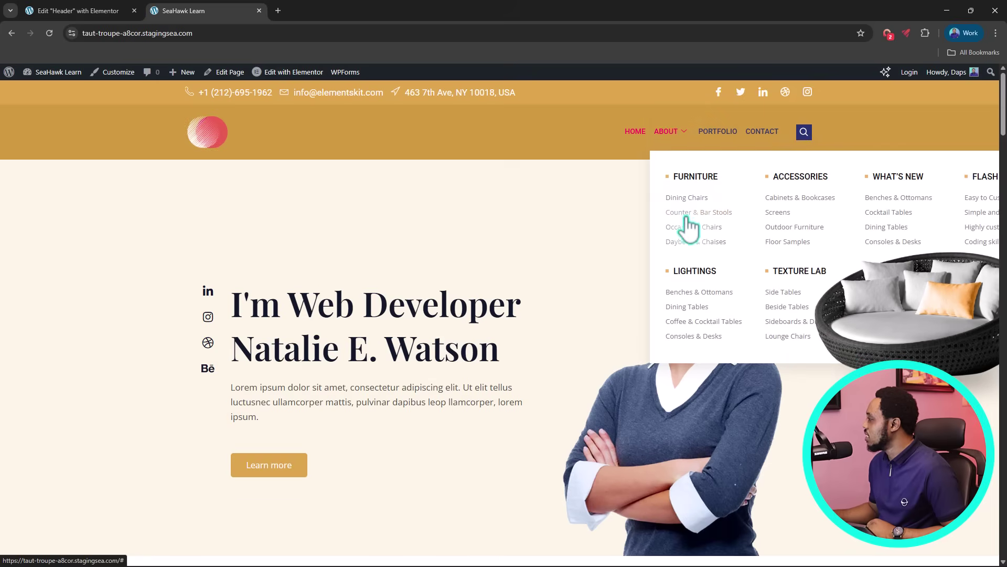